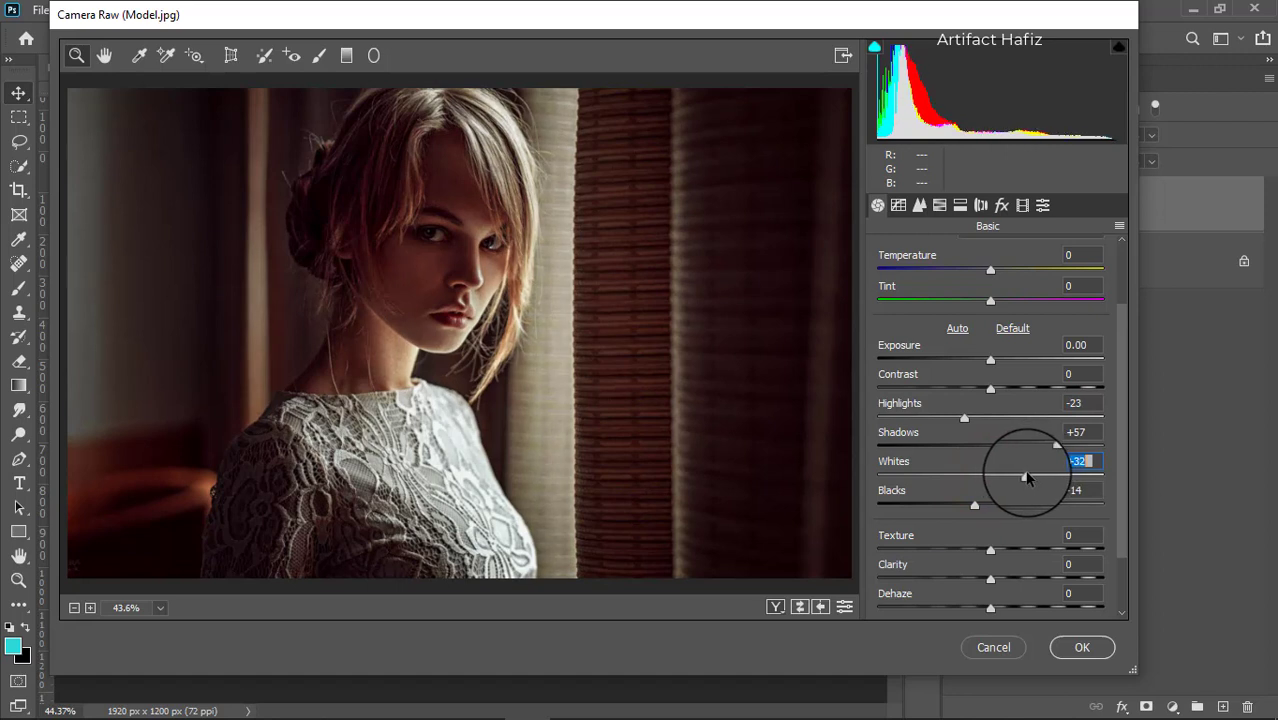
Set the photo's Clarity to +6 and Vibrance to +4 in the basic adjustments
scroll(1026, 474, "down", 3)
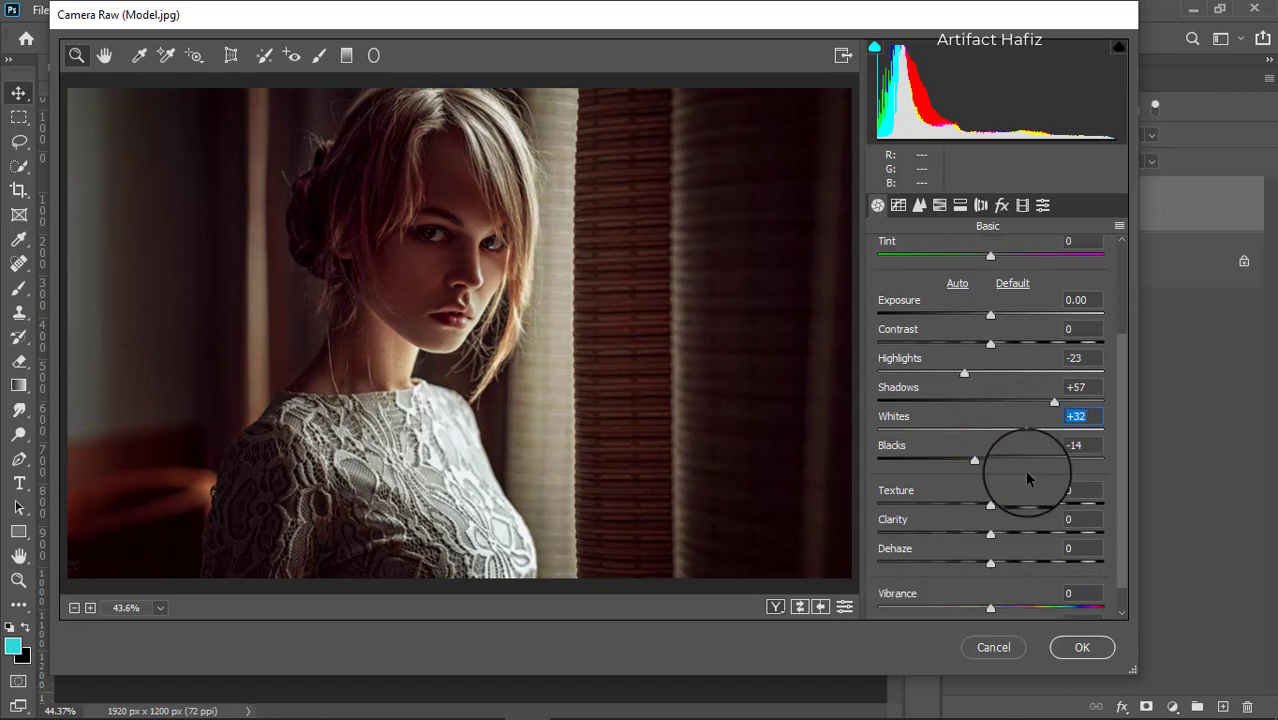
left_click_drag(989, 502, 999, 500)
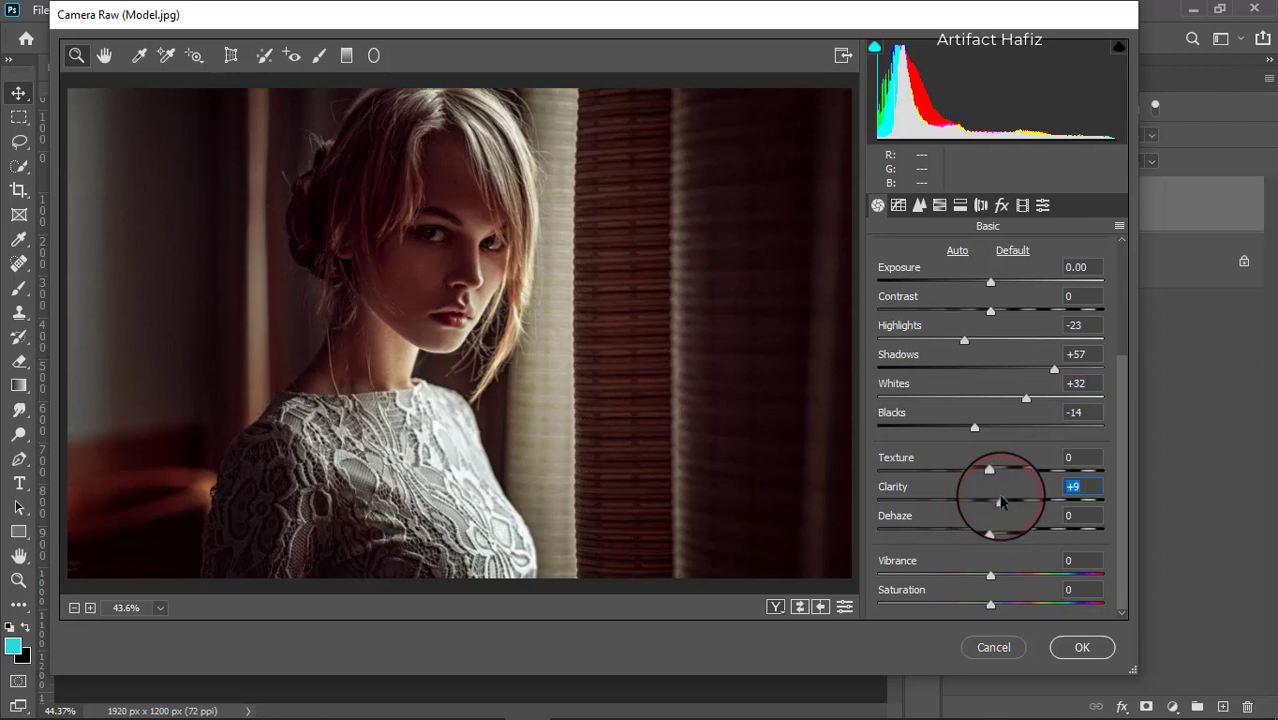
left_click(999, 502)
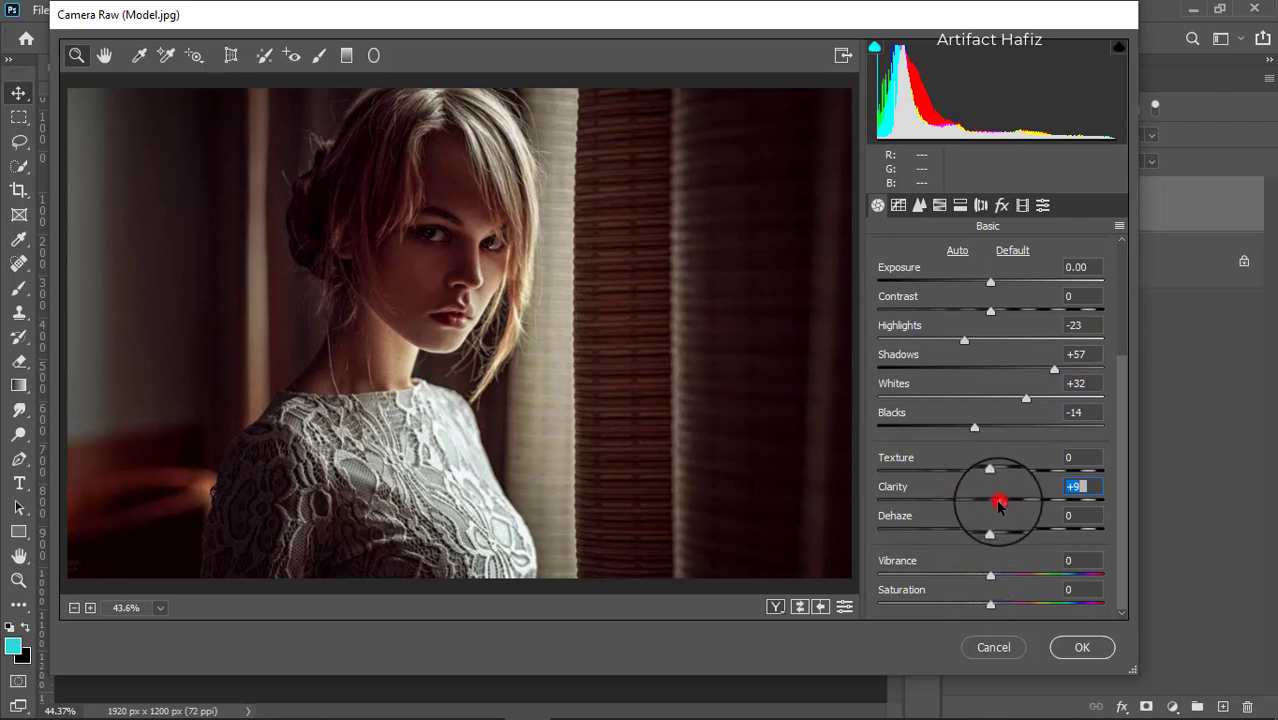
mouse_move(991, 576)
left_mouse_down()
mouse_move(1032, 578)
mouse_move(953, 578)
mouse_move(995, 578)
left_mouse_up()
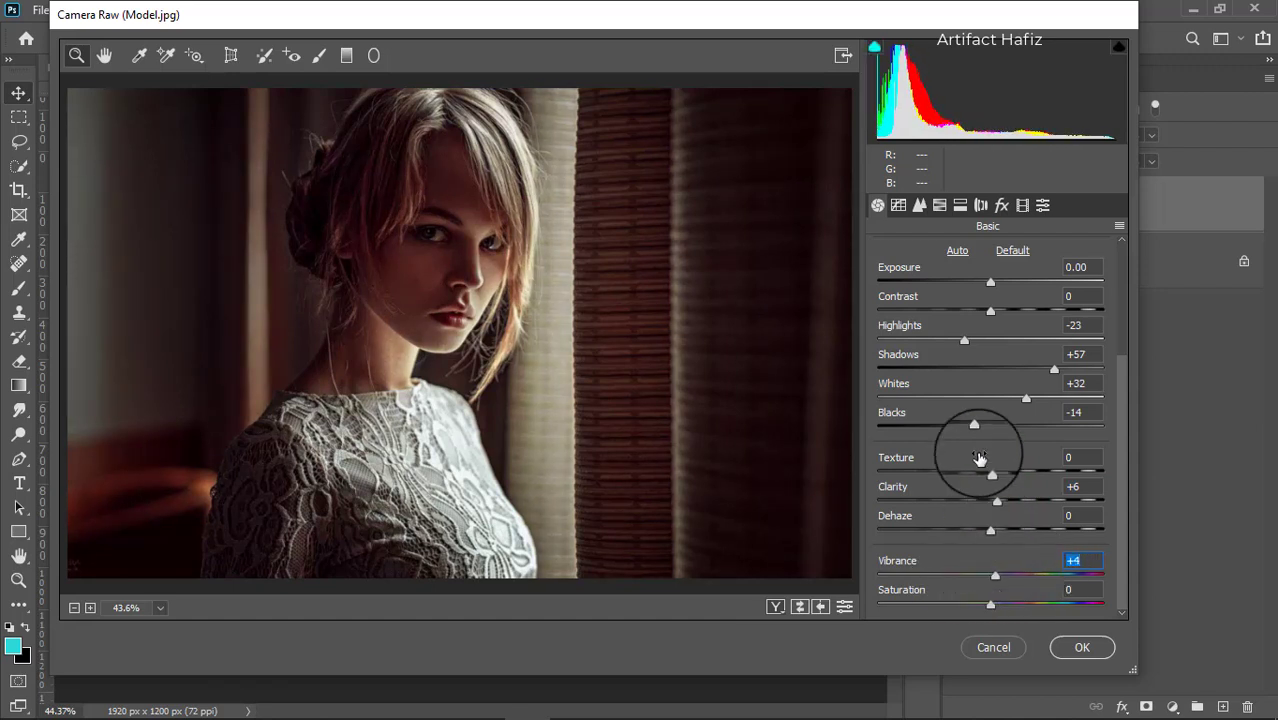
Set HSL saturation to Reds -22, Oranges -1, Yellows +30, Greens +10, Aquas +25, Blues +18 and Purples -35
left_click(940, 205)
left_click(950, 256)
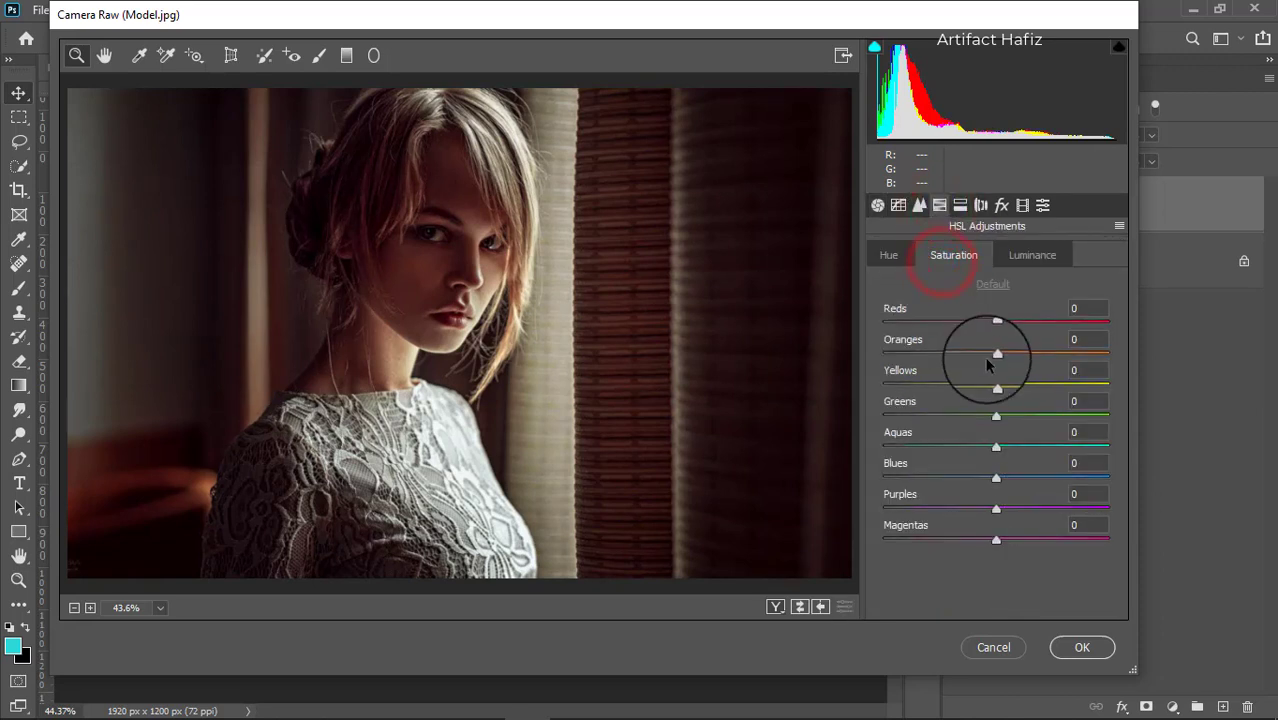
left_click_drag(996, 354, 955, 511)
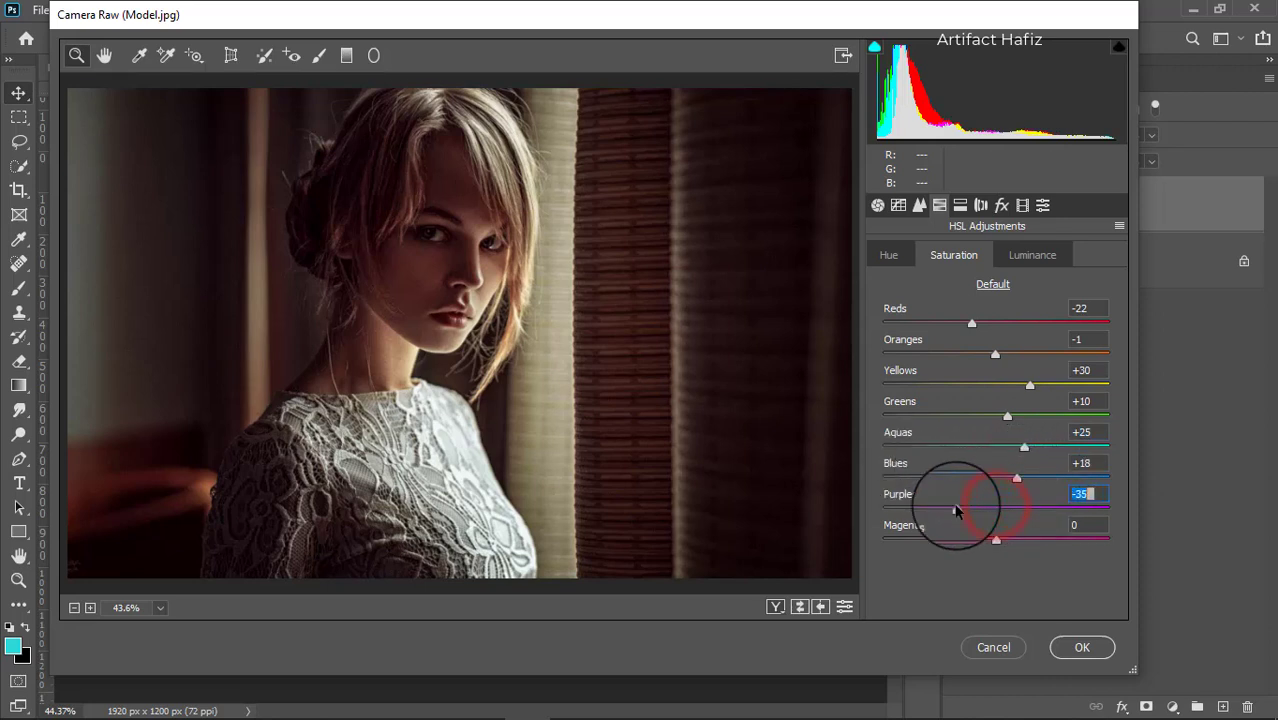
Set the HSL luminance of Oranges and Reds to +18, adjust Yellows through Purples, and lower Magentas
left_click(1010, 257)
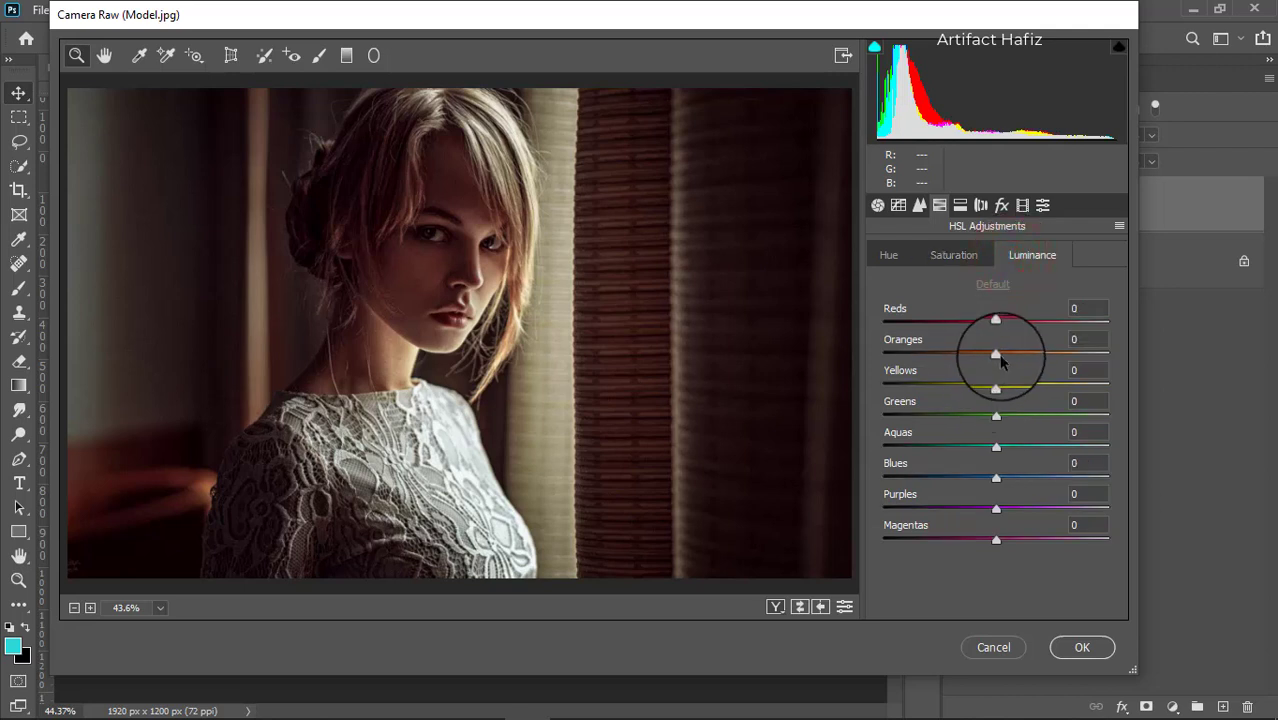
mouse_move(999, 360)
left_mouse_down()
mouse_move(1041, 360)
mouse_move(998, 358)
left_mouse_up()
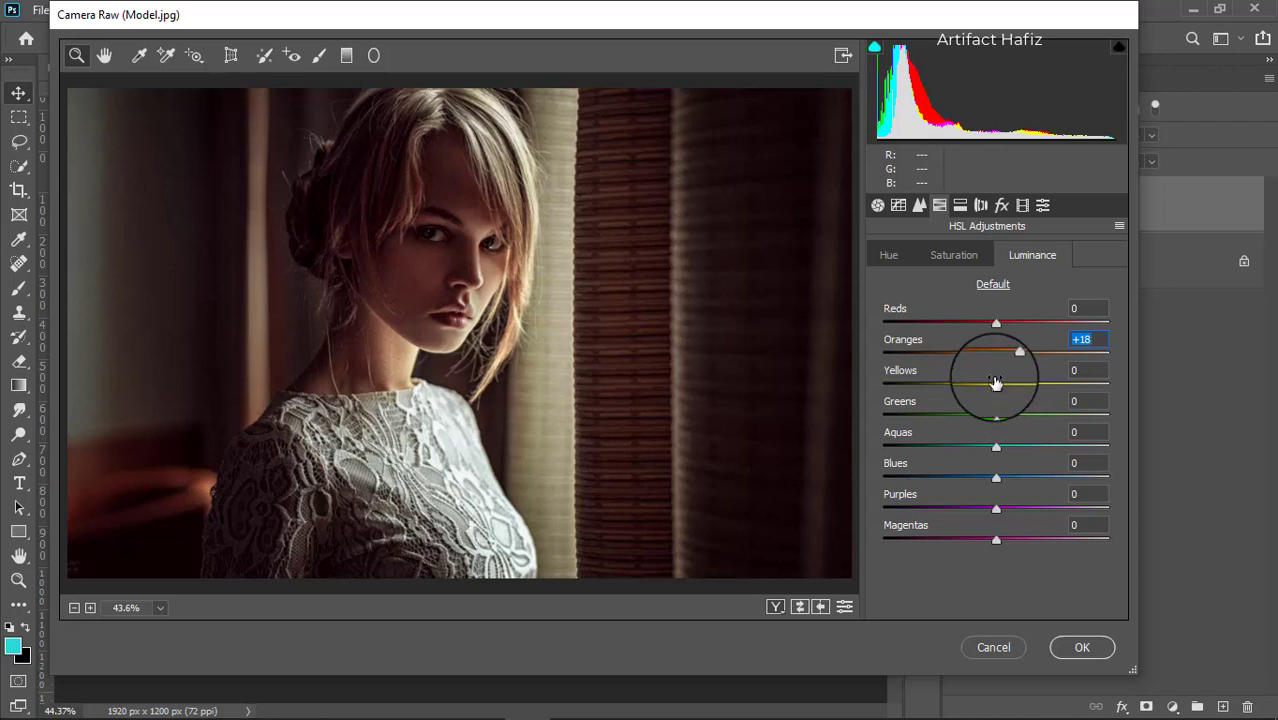
mouse_move(996, 322)
left_mouse_down()
mouse_move(1041, 322)
mouse_move(1005, 324)
left_mouse_up()
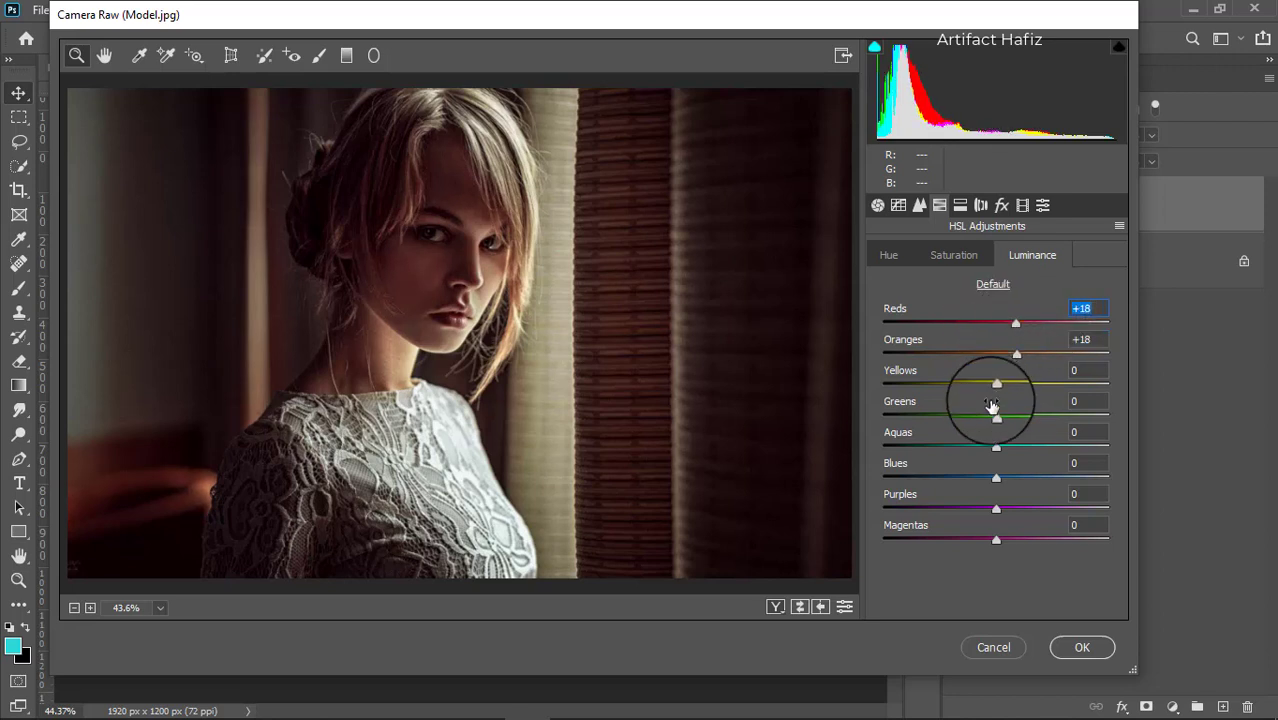
left_click_drag(995, 386, 962, 508)
left_click_drag(996, 541, 962, 541)
Set the HSL hue to -26 for Blues, +56 for Aquas, -25 for Yellows and +7 for Oranges
left_click(900, 255)
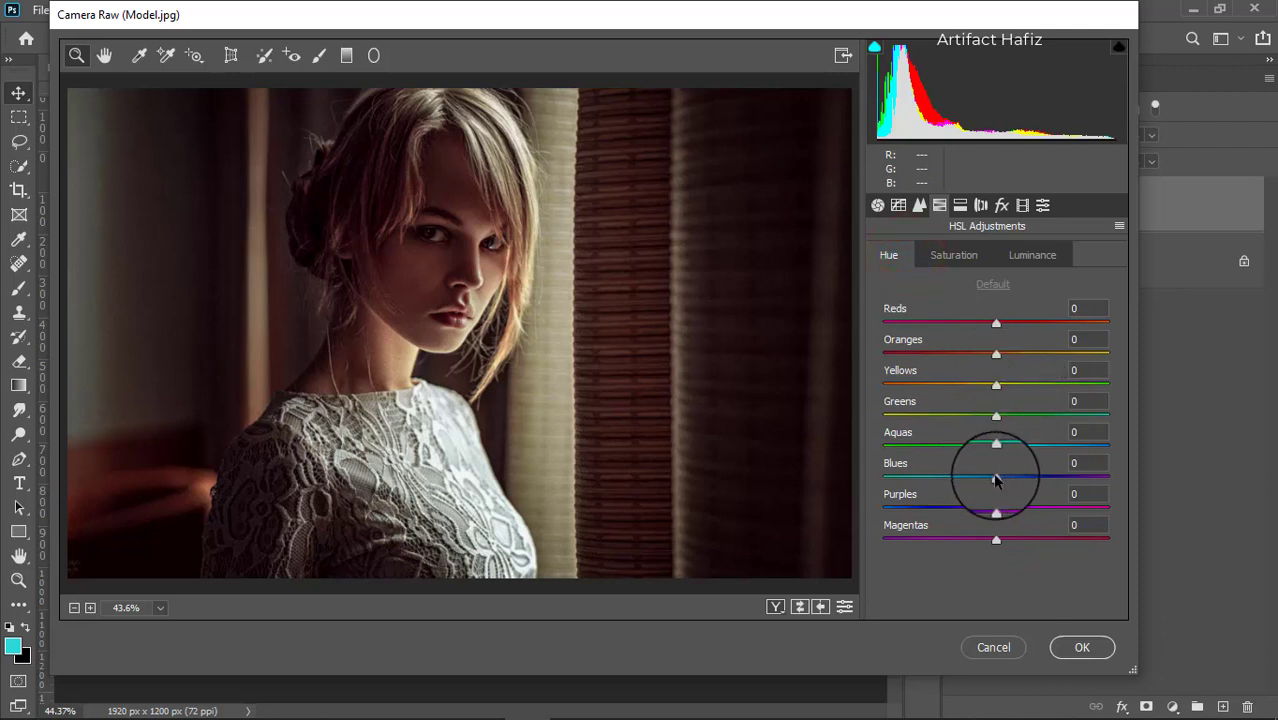
left_click_drag(995, 479, 1059, 446)
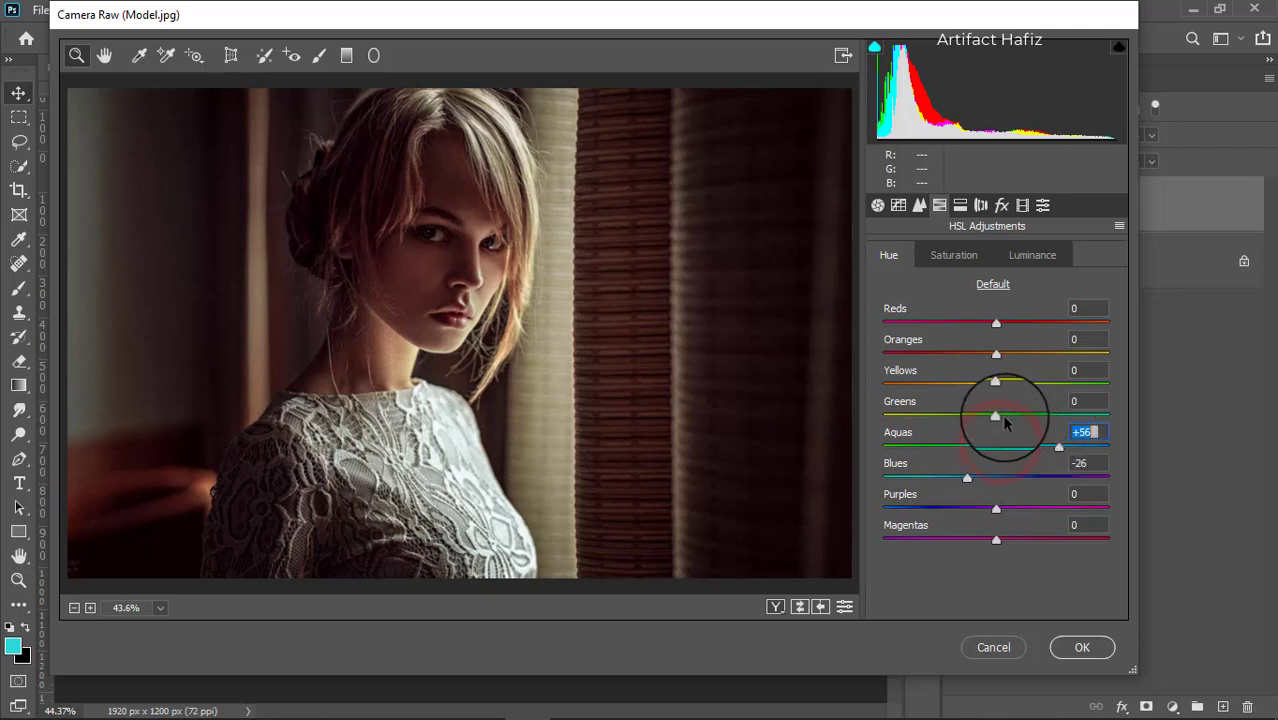
mouse_move(996, 382)
left_mouse_down()
mouse_move(1056, 376)
mouse_move(952, 388)
mouse_move(969, 386)
mouse_move(980, 354)
mouse_move(1027, 358)
mouse_move(992, 364)
left_mouse_up()
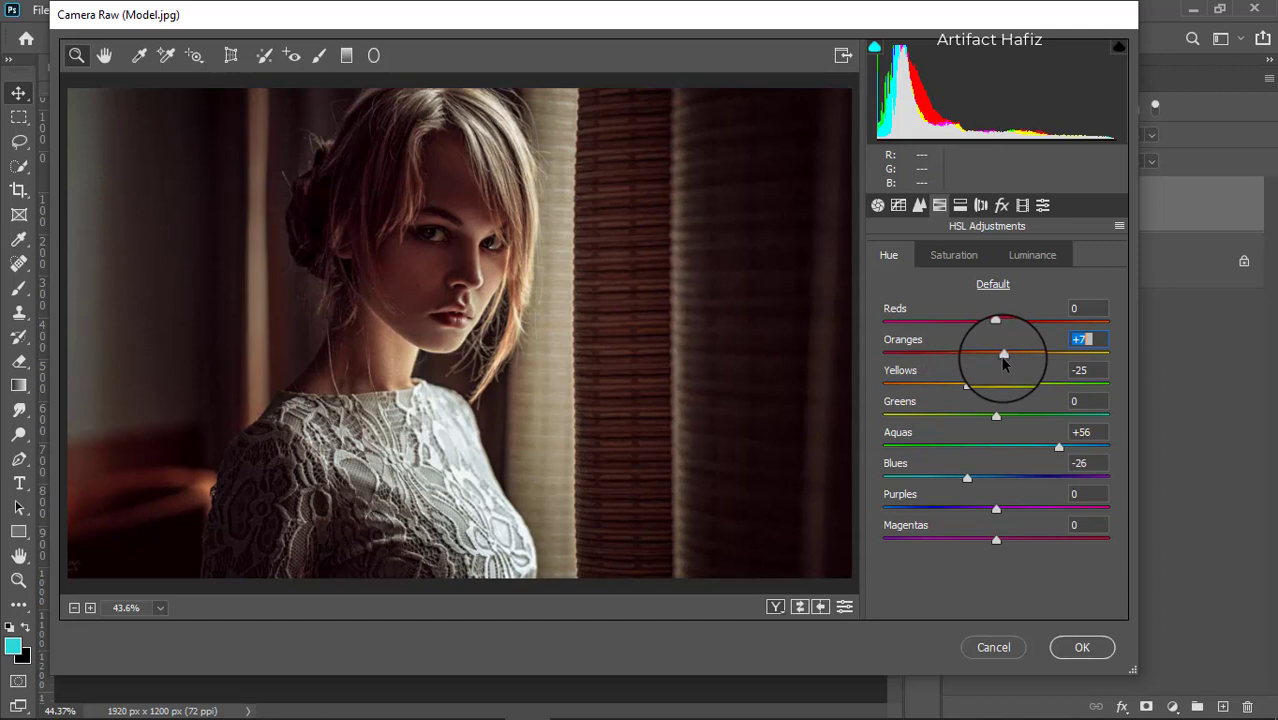
Try out split-toning tints for the shadows and settle on hue 282 with saturation 8
left_click(981, 205)
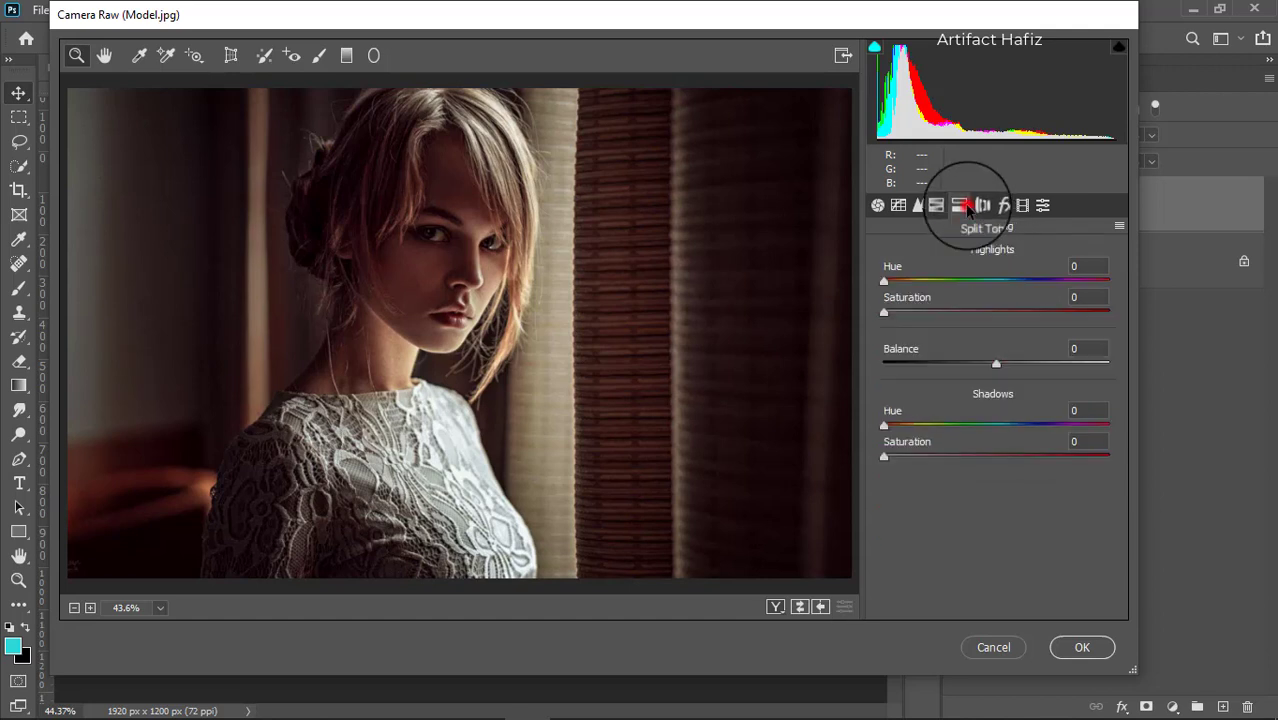
left_click_drag(884, 456, 1103, 443)
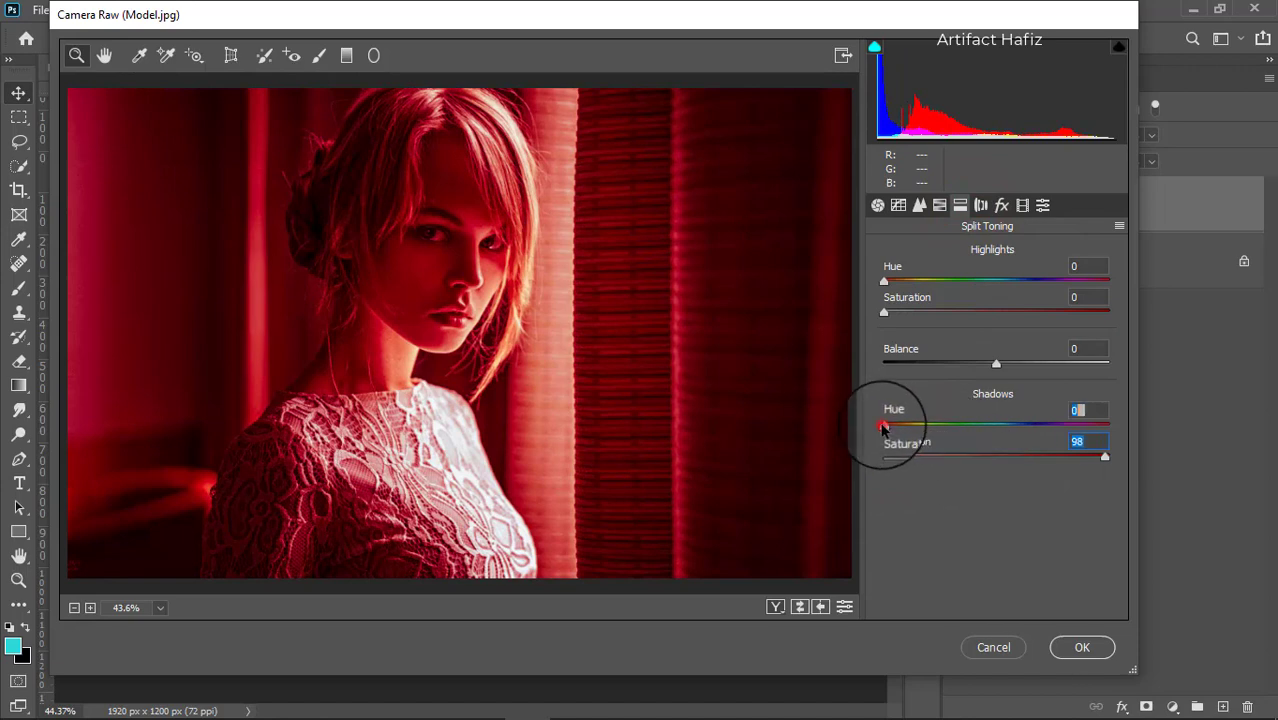
left_click_drag(883, 427, 964, 457)
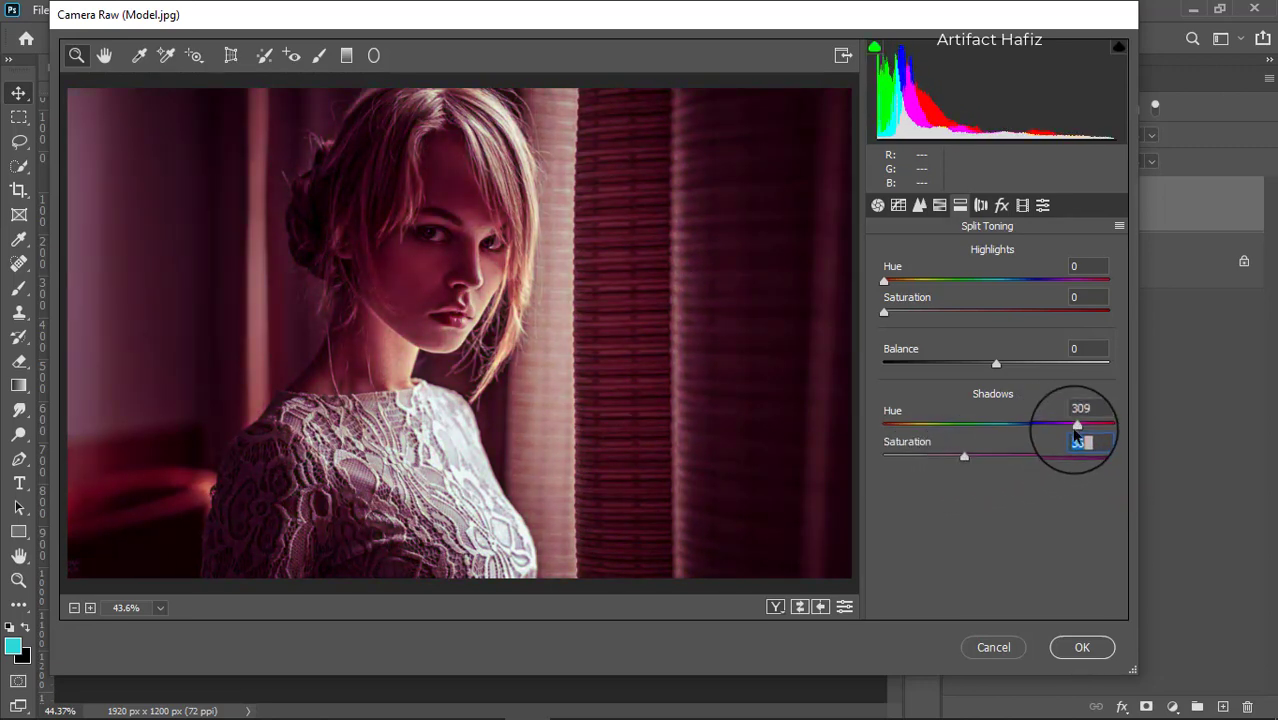
left_click_drag(1077, 430, 919, 443)
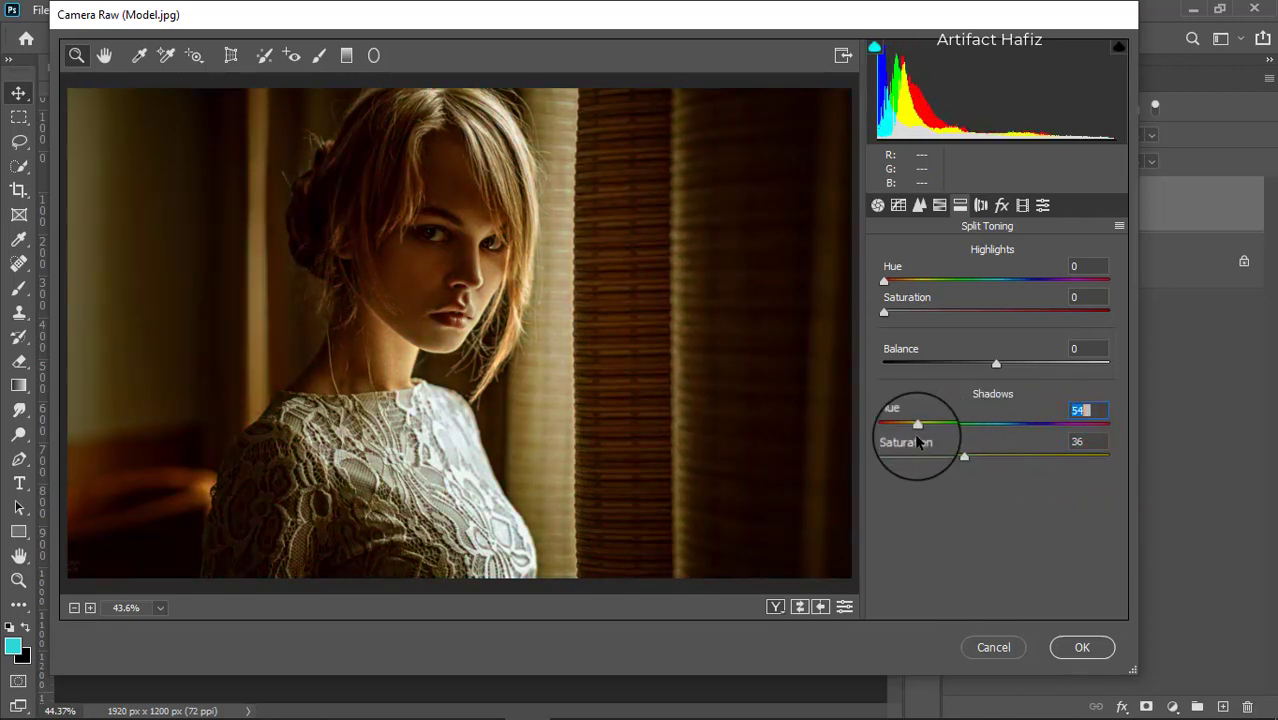
left_click_drag(907, 426, 908, 426)
double_click(963, 458)
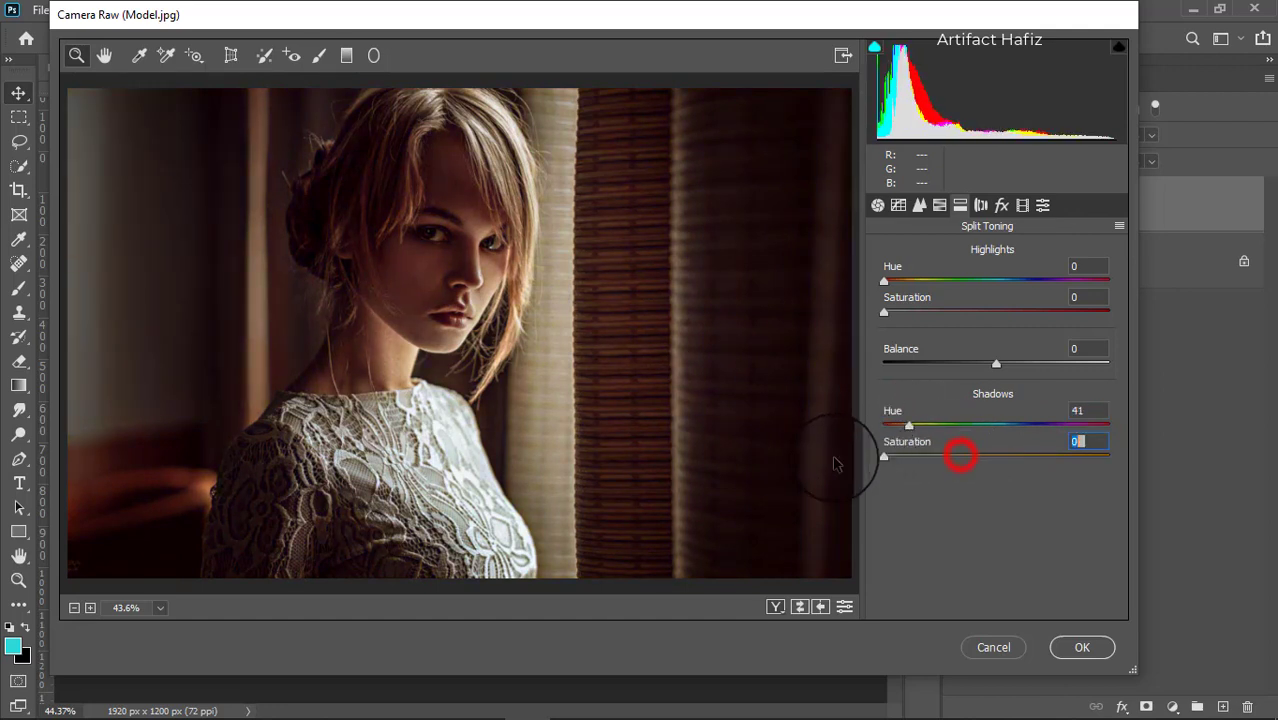
left_click_drag(880, 458, 1062, 430)
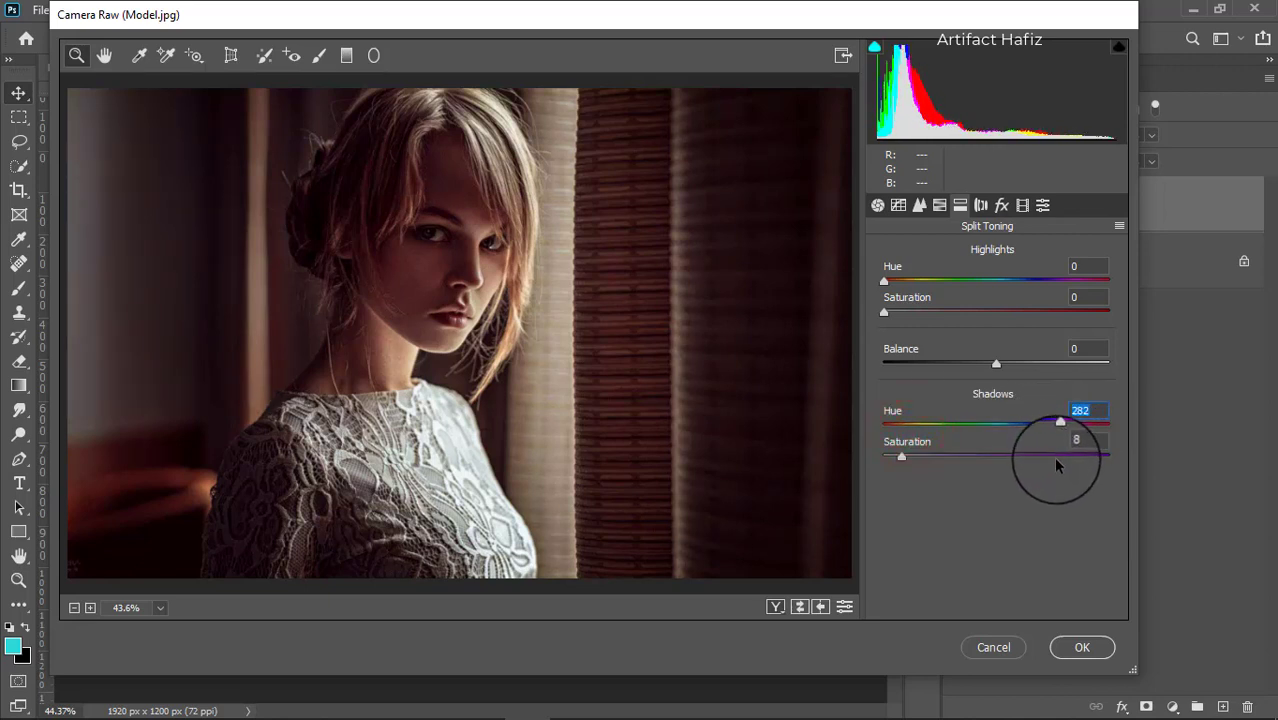
Give the split-toning highlights a yellowish tint and set the sharpening amount to 8
left_click(880, 311)
left_click_drag(908, 310, 945, 312)
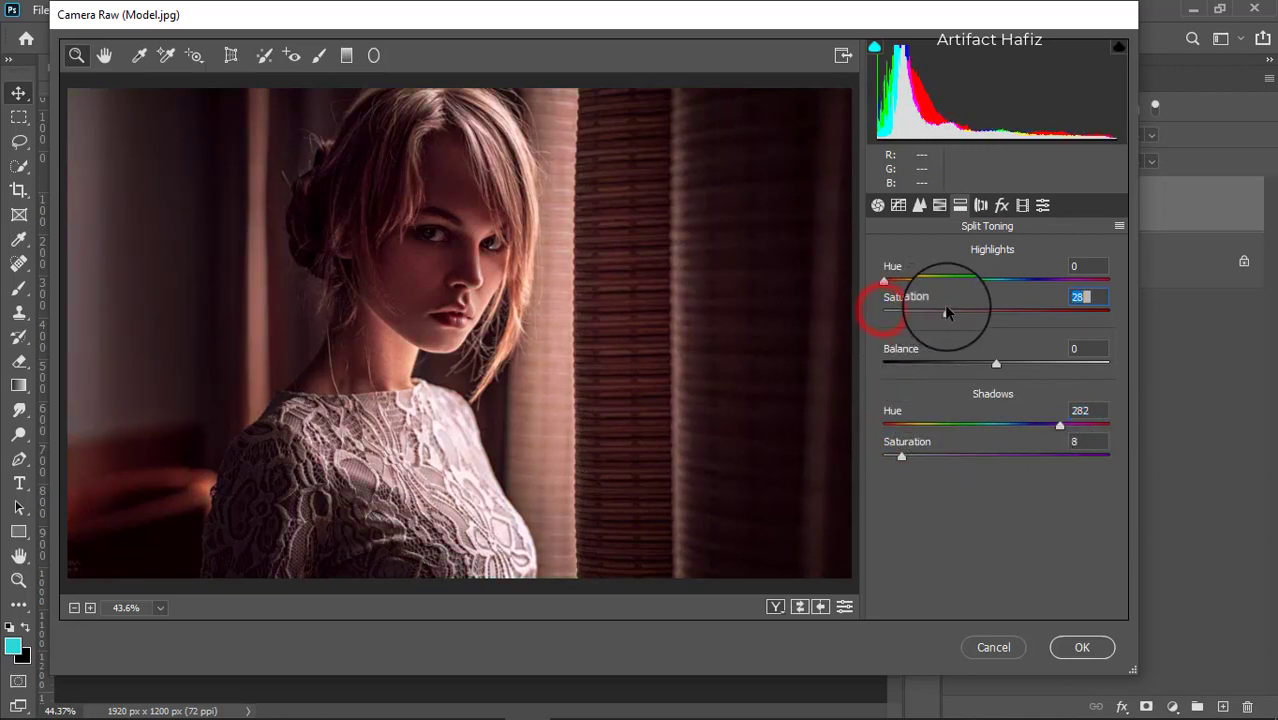
mouse_move(883, 283)
left_mouse_down()
mouse_move(1063, 280)
mouse_move(901, 283)
mouse_move(930, 290)
mouse_move(910, 296)
mouse_move(964, 288)
mouse_move(916, 292)
mouse_move(941, 300)
mouse_move(922, 306)
mouse_move(931, 316)
mouse_move(923, 287)
mouse_move(882, 285)
mouse_move(894, 287)
left_mouse_up()
left_click(919, 205)
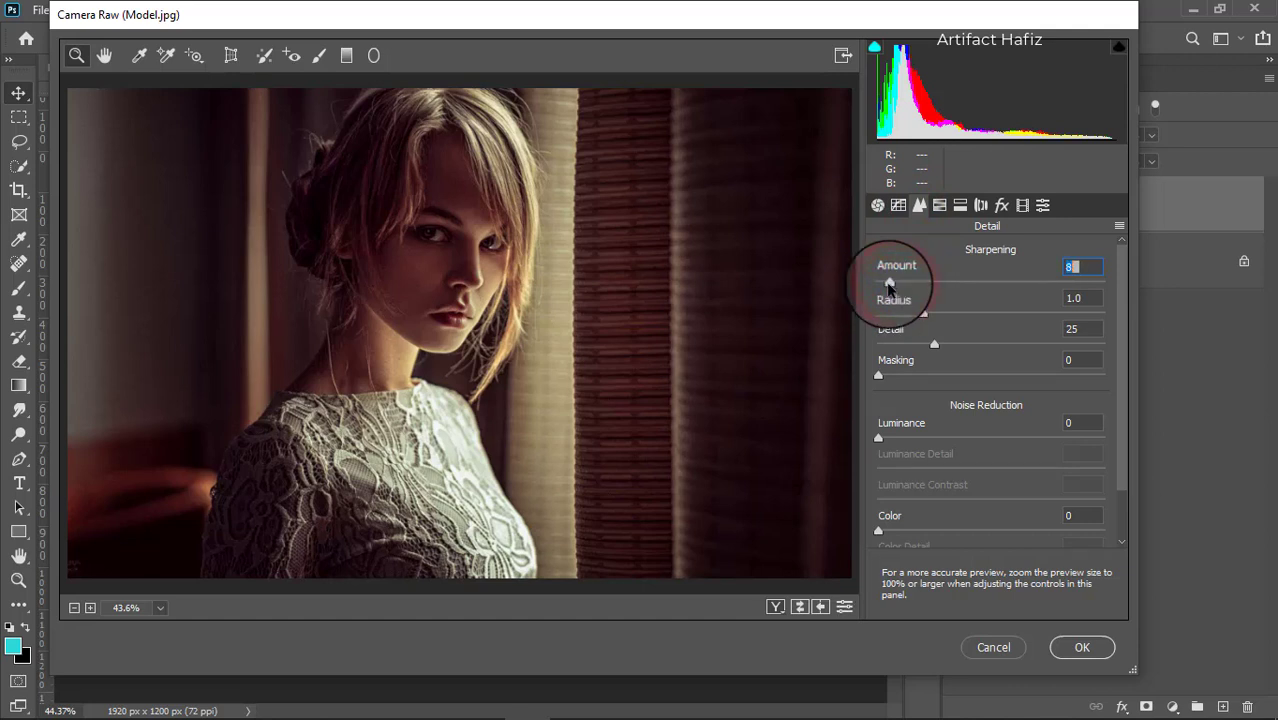
Shape the RGB point curve: lift the black point to output 17, add a shadow point at 62/61, a midtone point, and a highlight point at 179/188
left_click(898, 205)
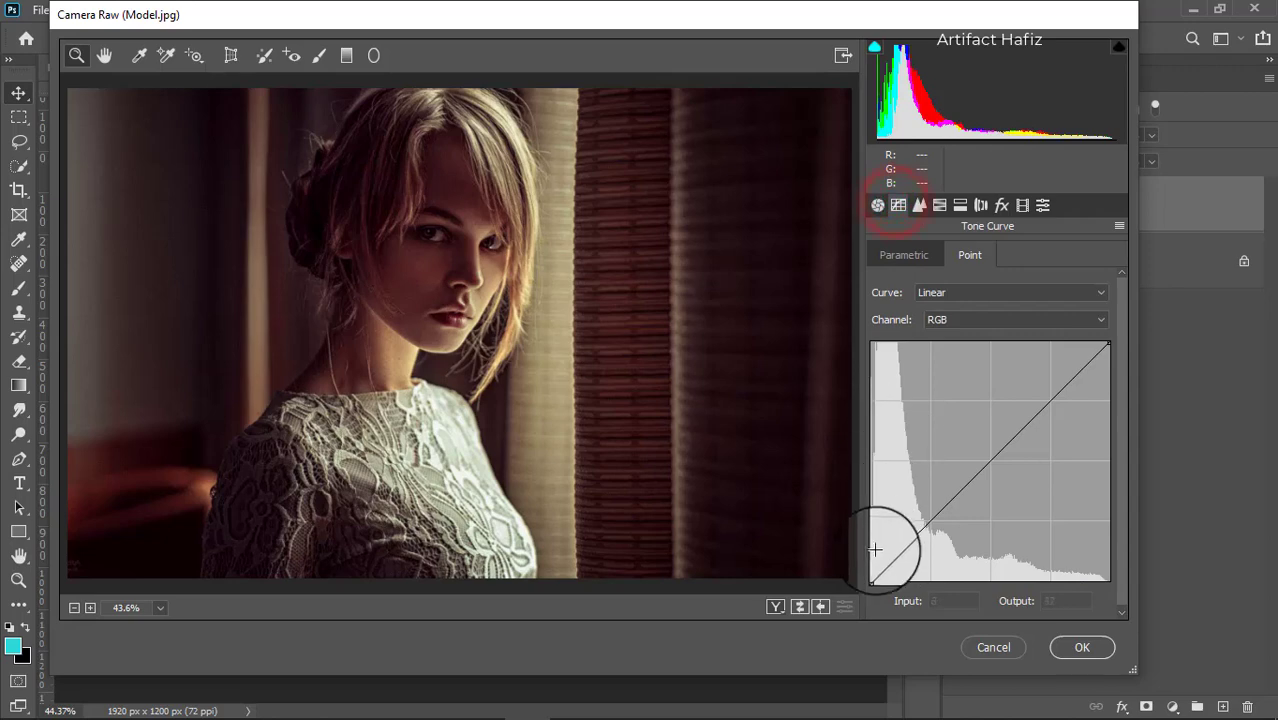
left_click_drag(873, 578, 852, 565)
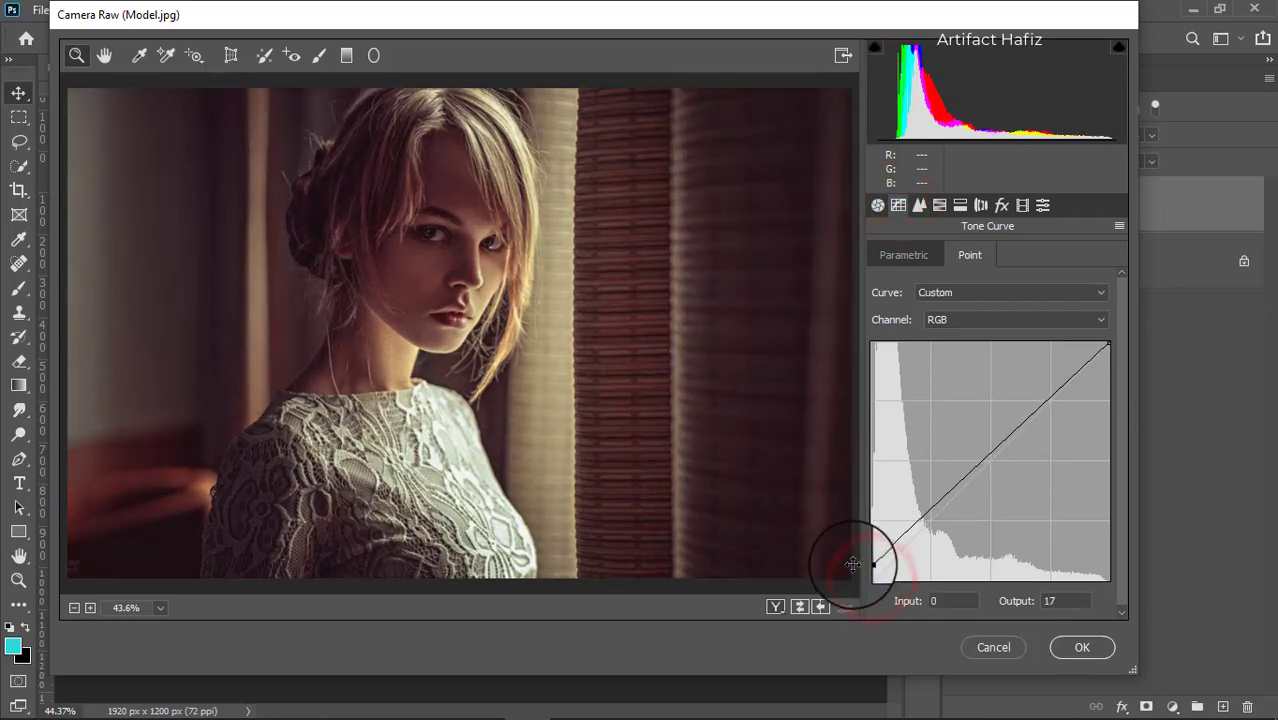
left_click(927, 518)
left_click_drag(927, 518, 928, 521)
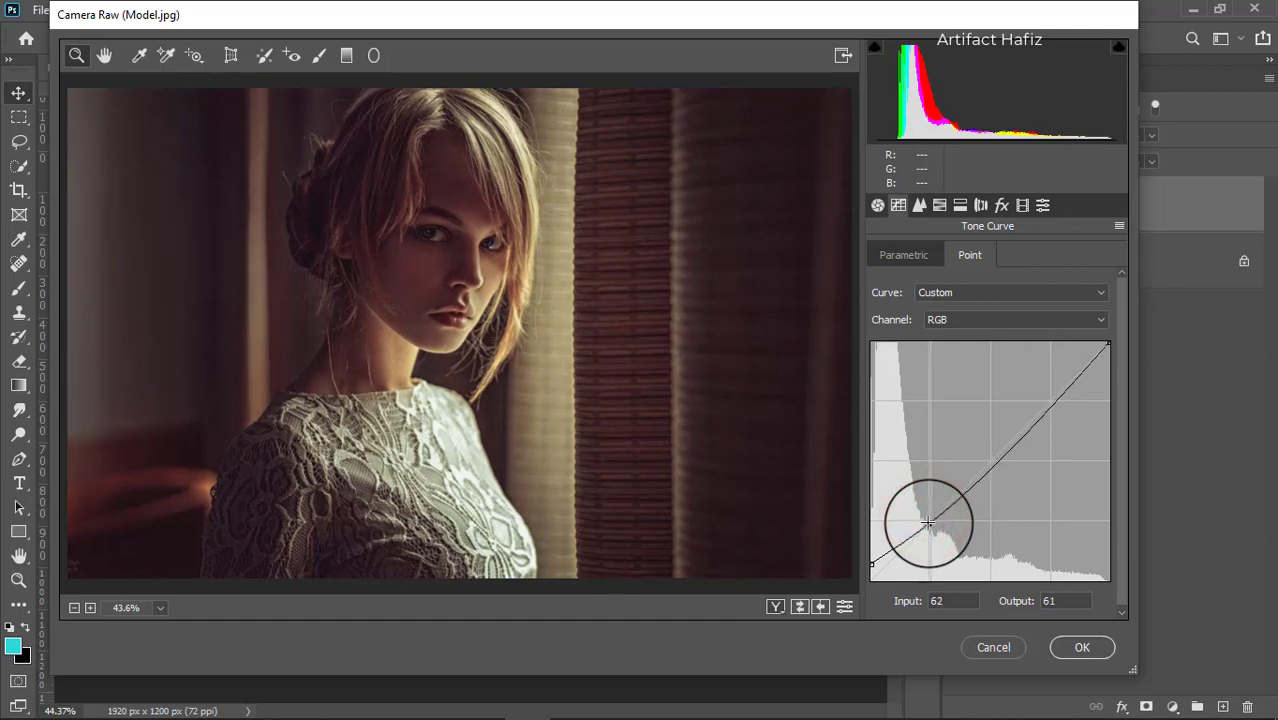
left_click(974, 476)
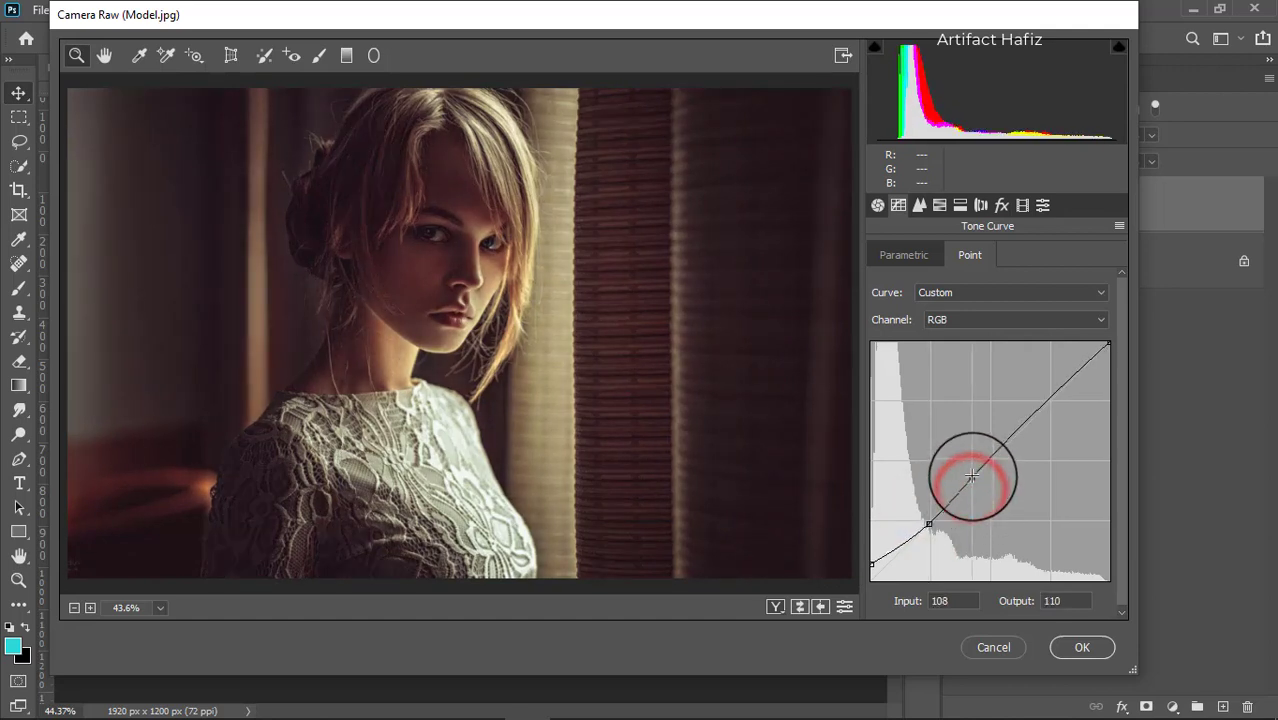
left_click_drag(1033, 415, 1037, 400)
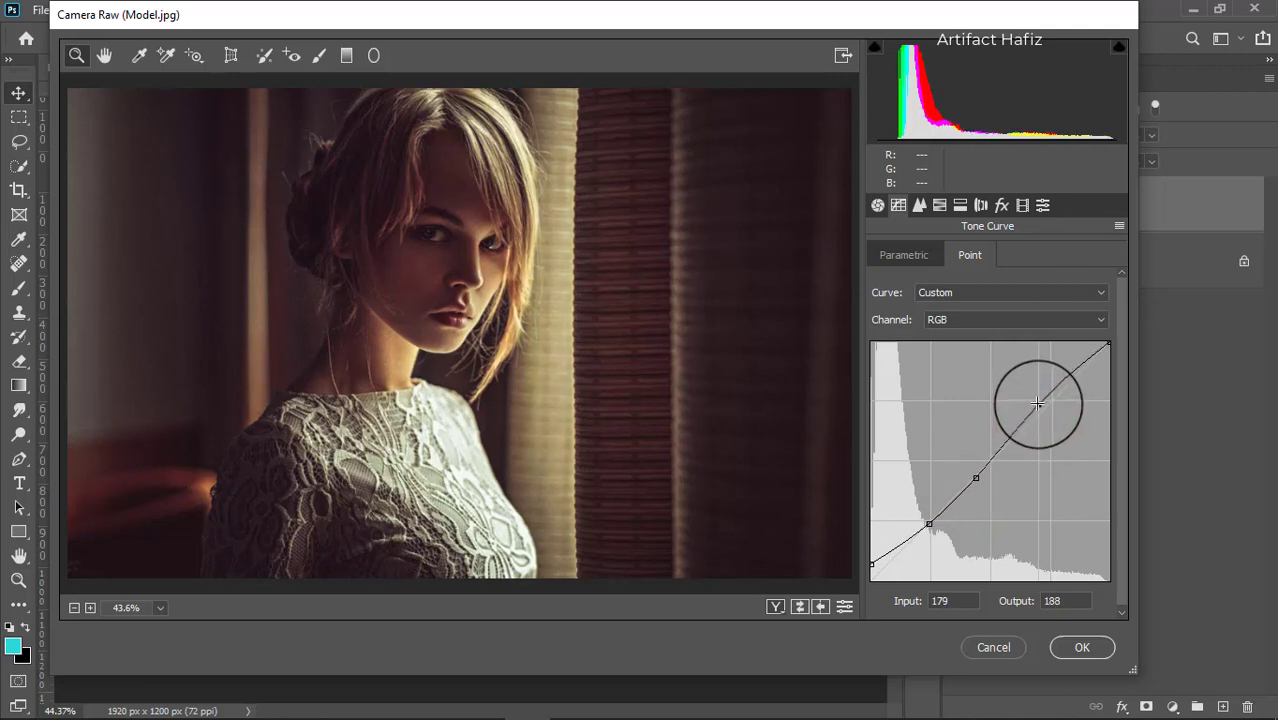
Raise the RGB curve's black point to output 24 and nudge its shadow point slightly upward
left_click(873, 561)
left_click_drag(873, 561, 866, 553)
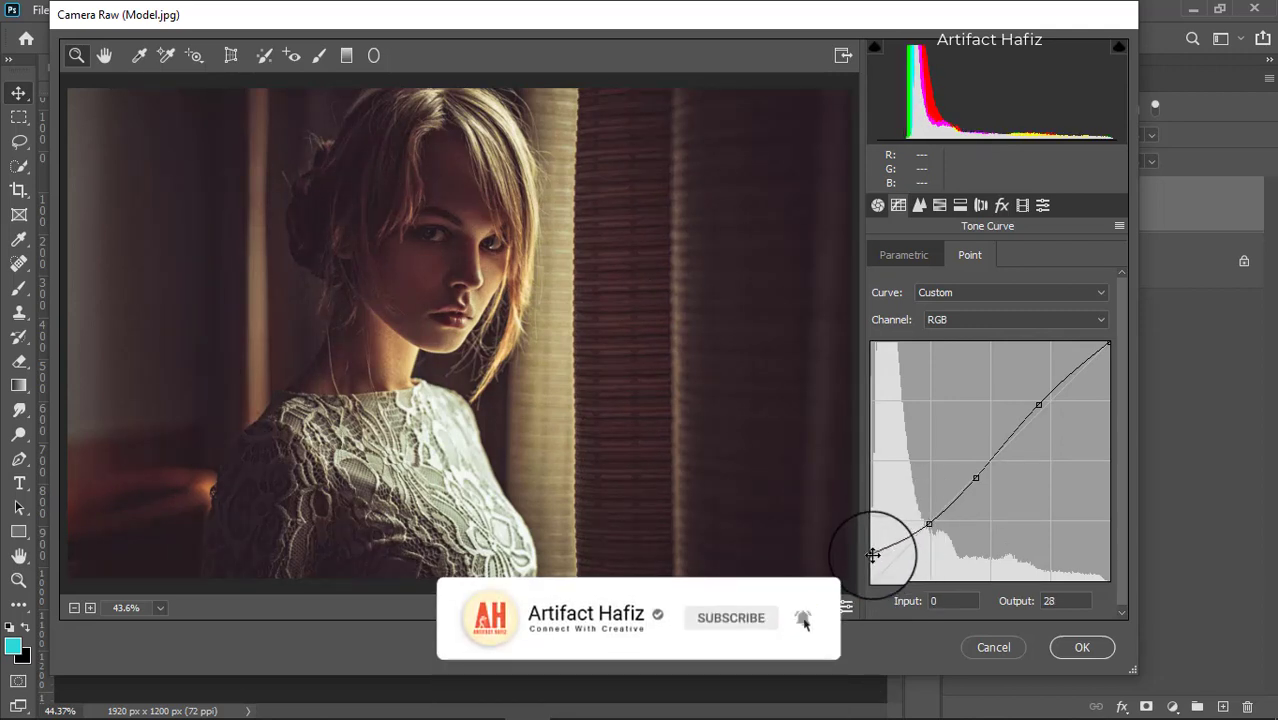
left_click_drag(932, 521, 929, 521)
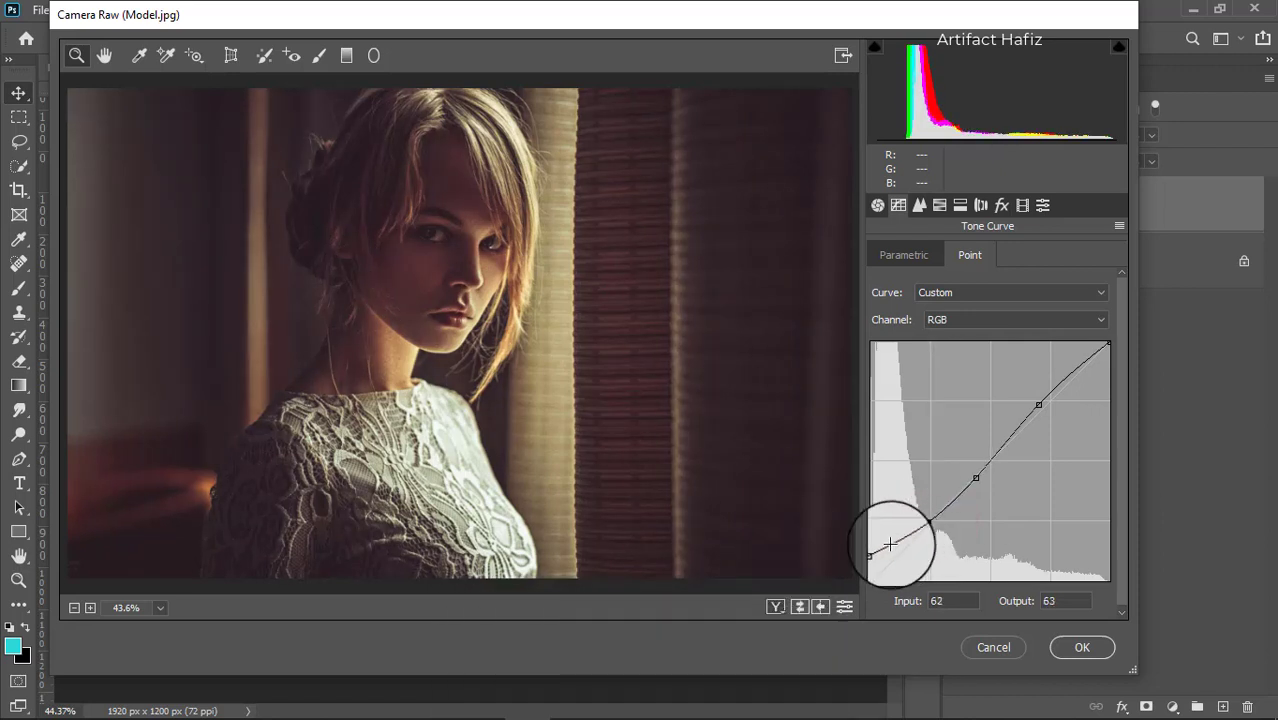
left_click_drag(871, 553, 871, 557)
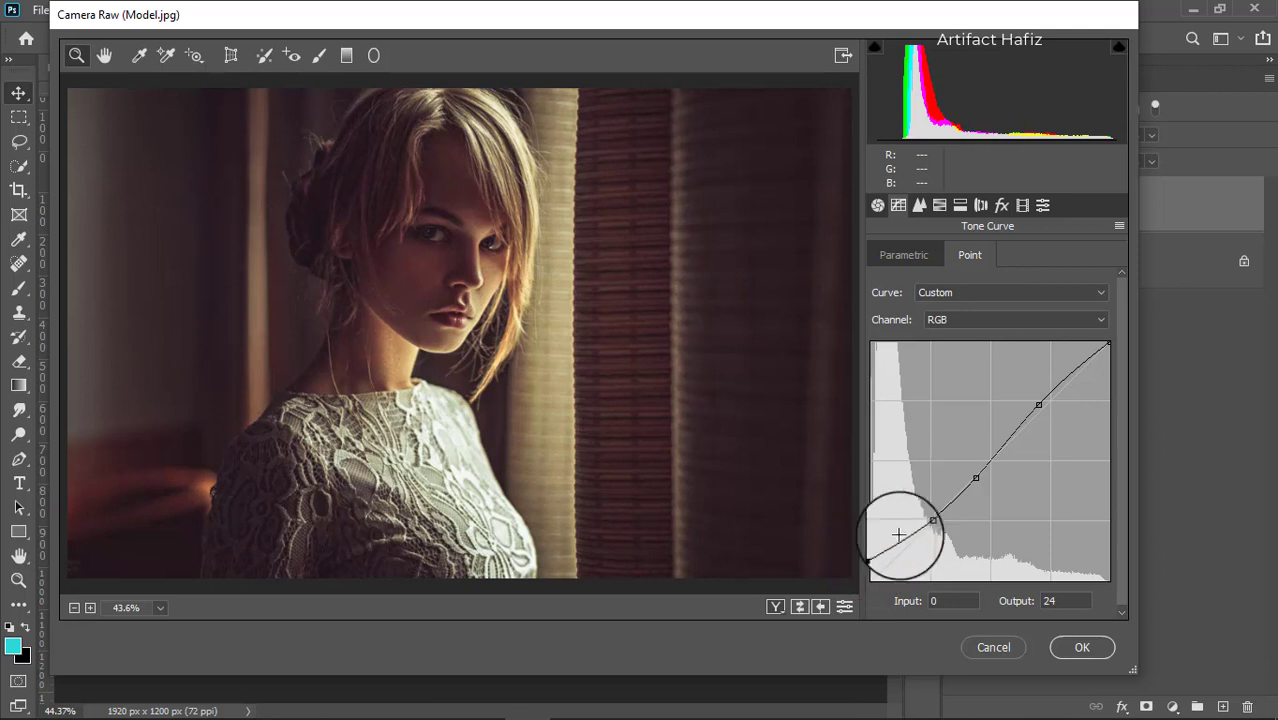
On the Blue channel curve, lift the black point to output 14 and add points at 55/57 and 108/109
left_click(969, 318)
left_click(948, 377)
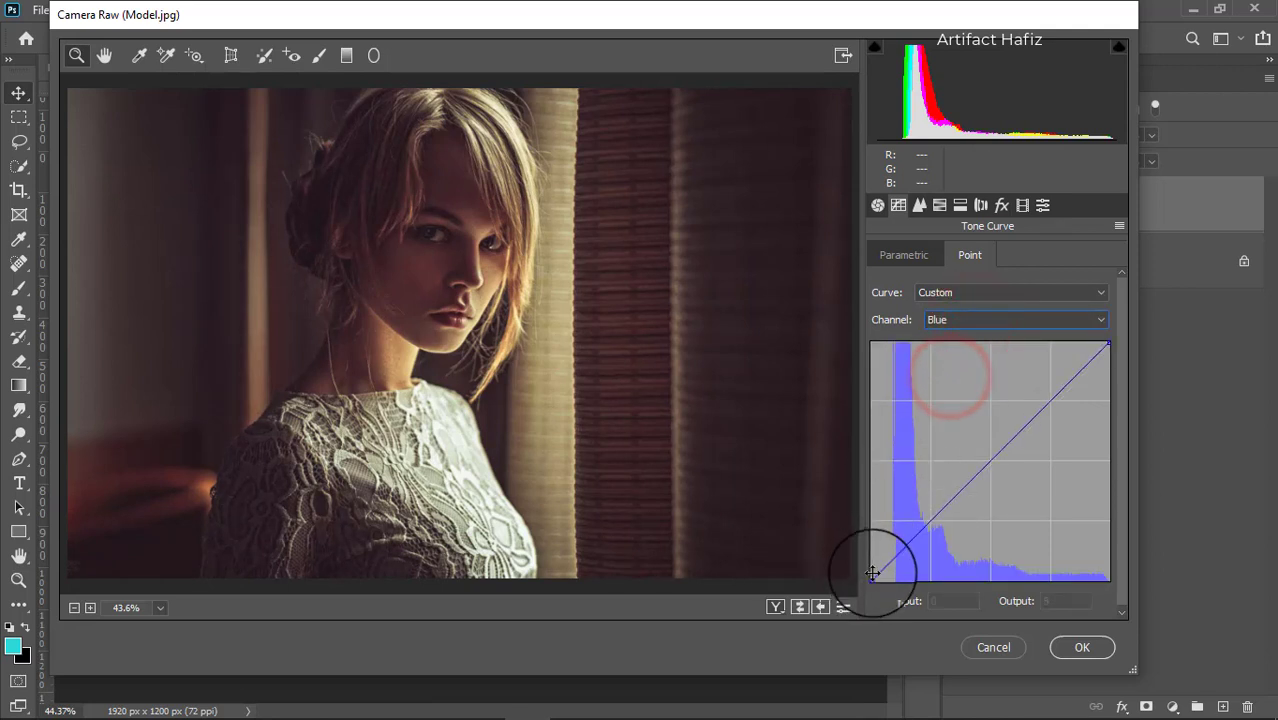
left_click_drag(871, 579, 871, 567)
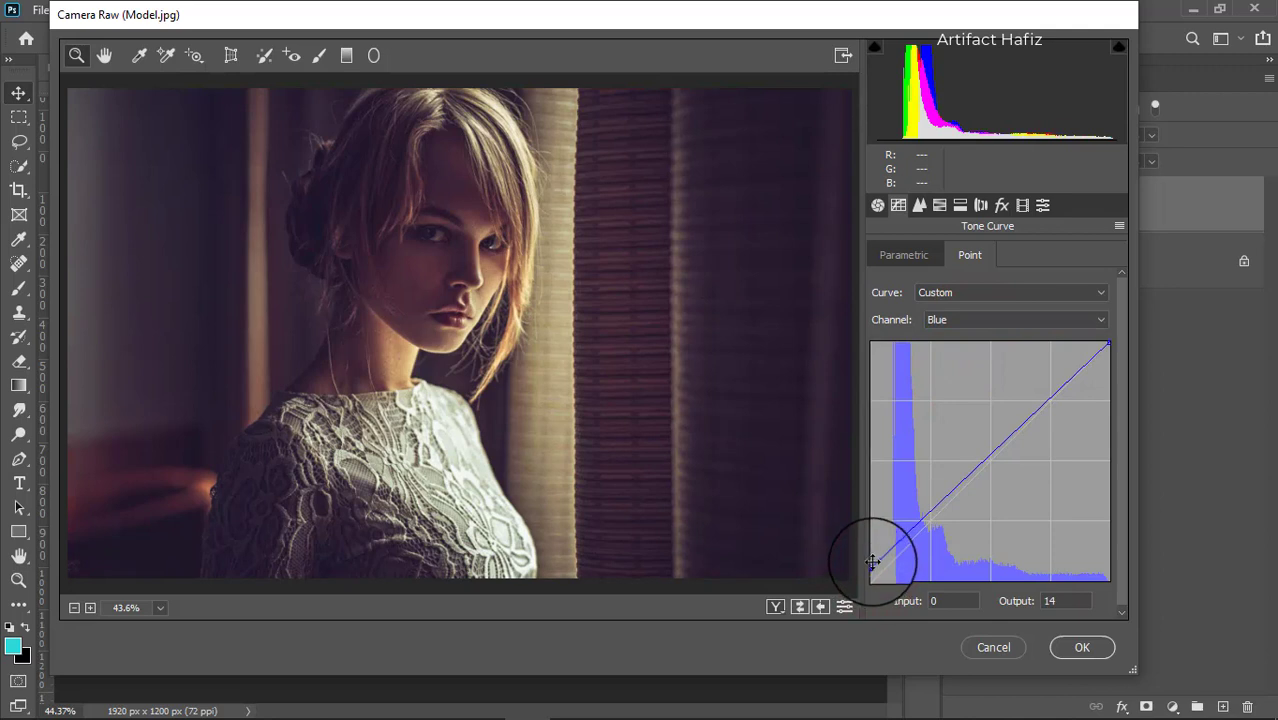
left_click_drag(914, 526, 922, 526)
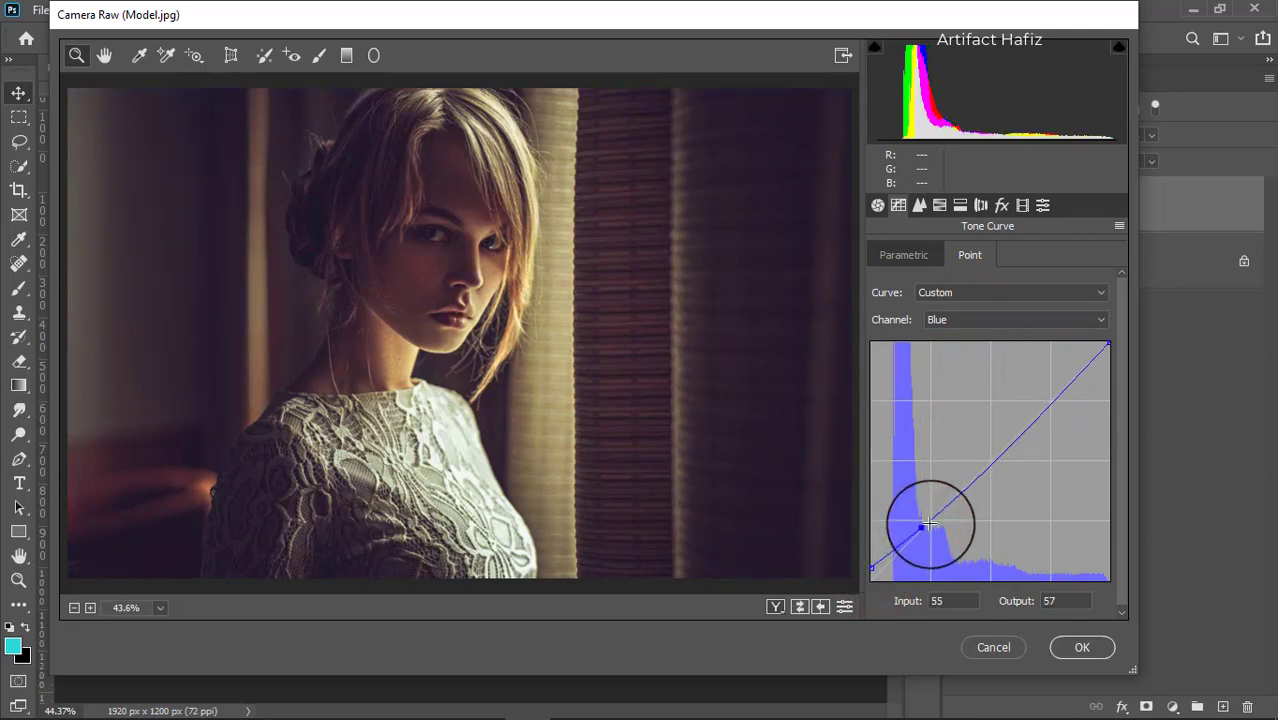
left_click(970, 478)
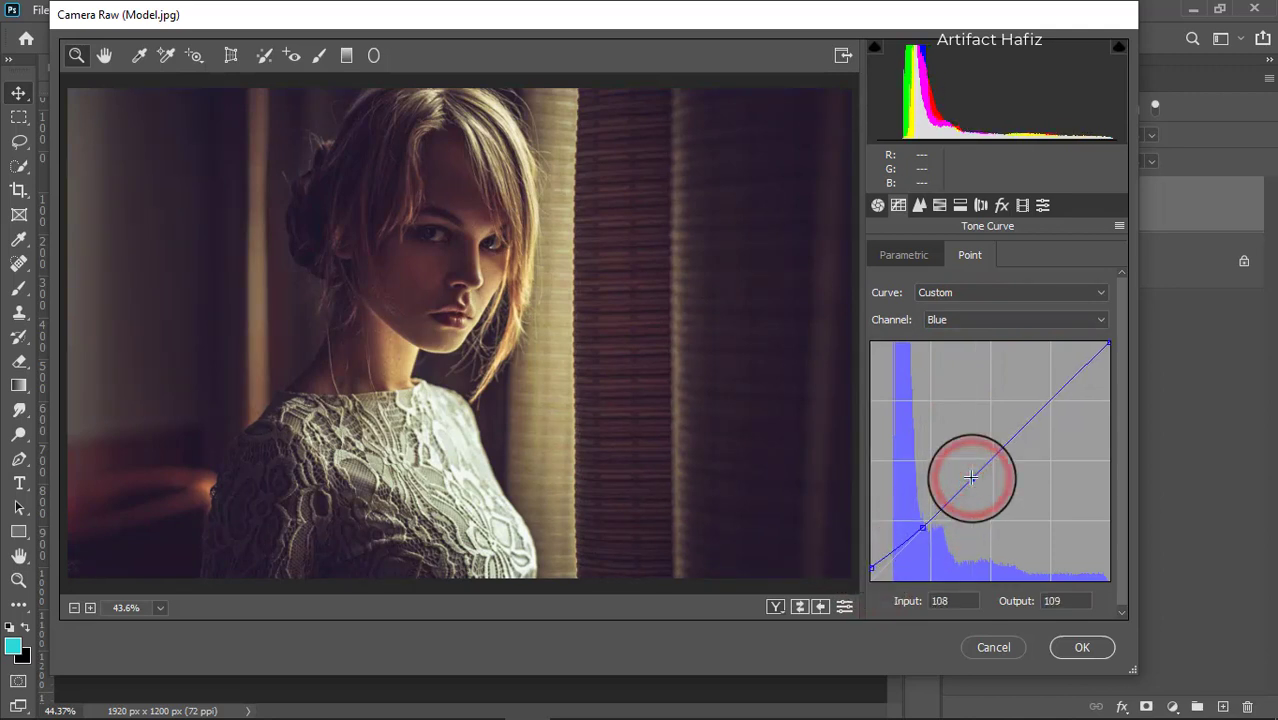
In the camera calibration, set the Red Primary hue to +7 and the Green Primary hue to about +31
left_click(1021, 205)
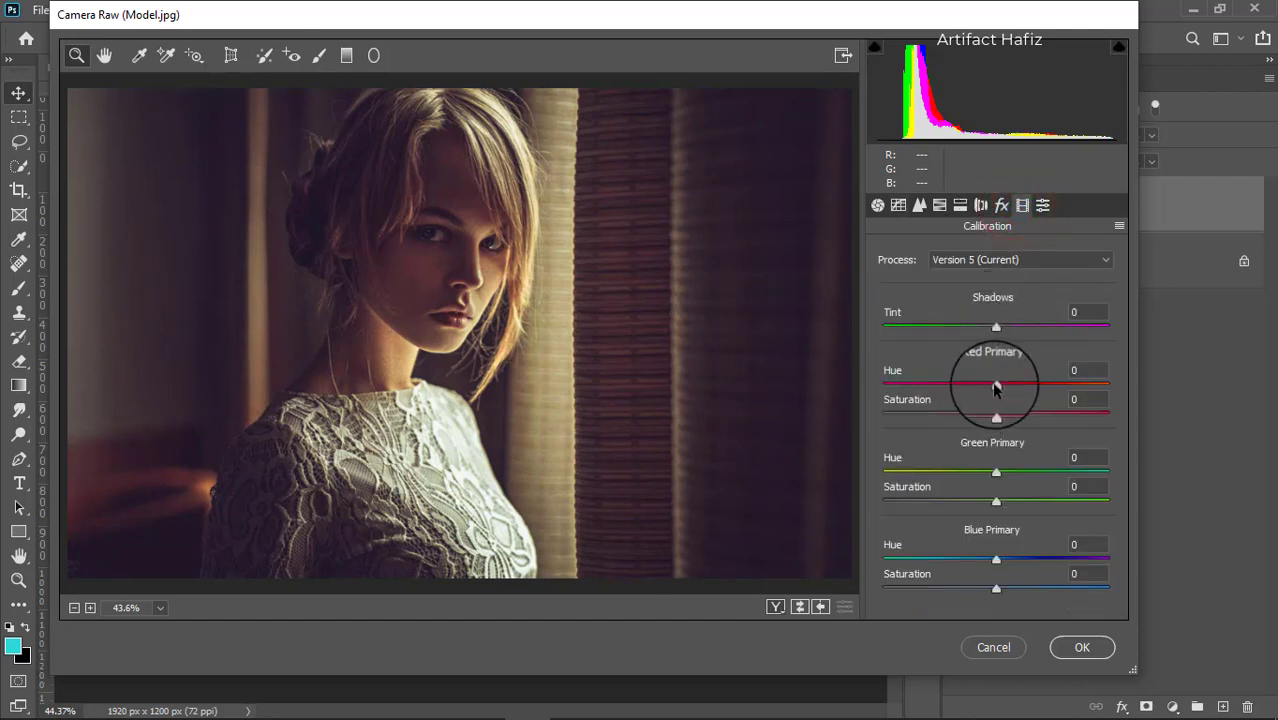
mouse_move(995, 387)
left_mouse_down()
mouse_move(939, 380)
mouse_move(997, 398)
left_mouse_up()
double_click(956, 398)
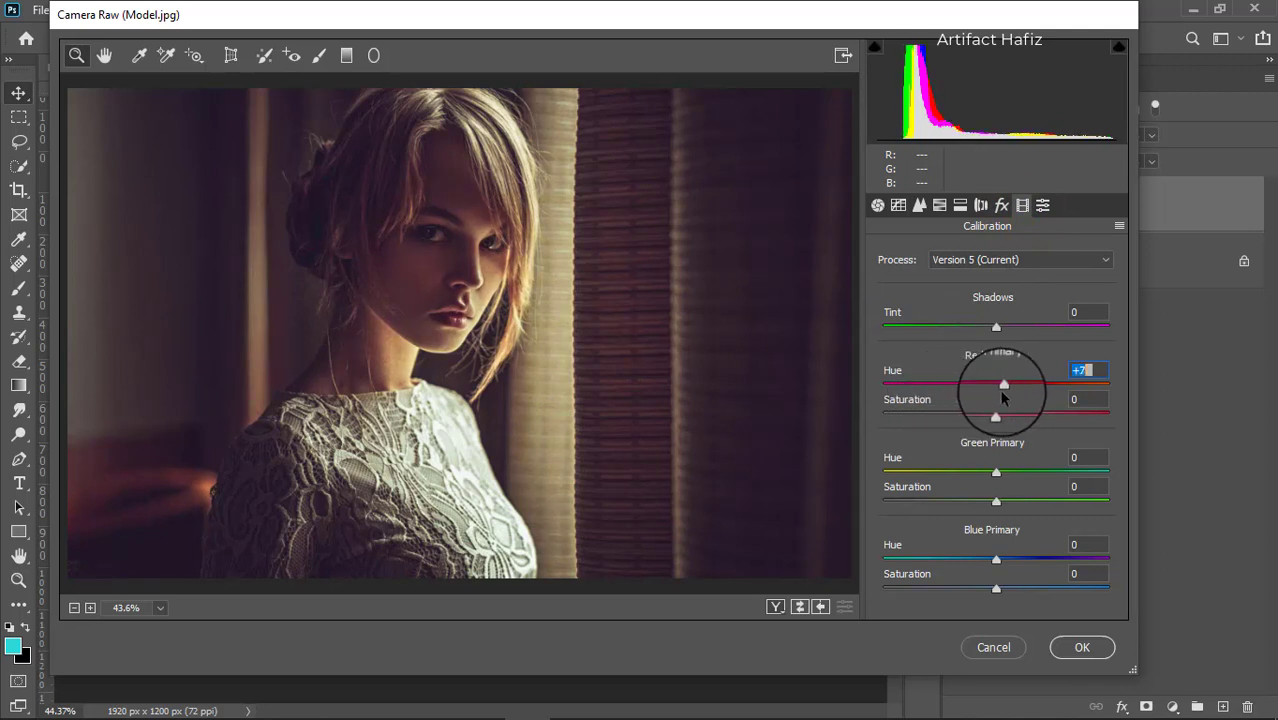
left_click_drag(996, 471, 1022, 476)
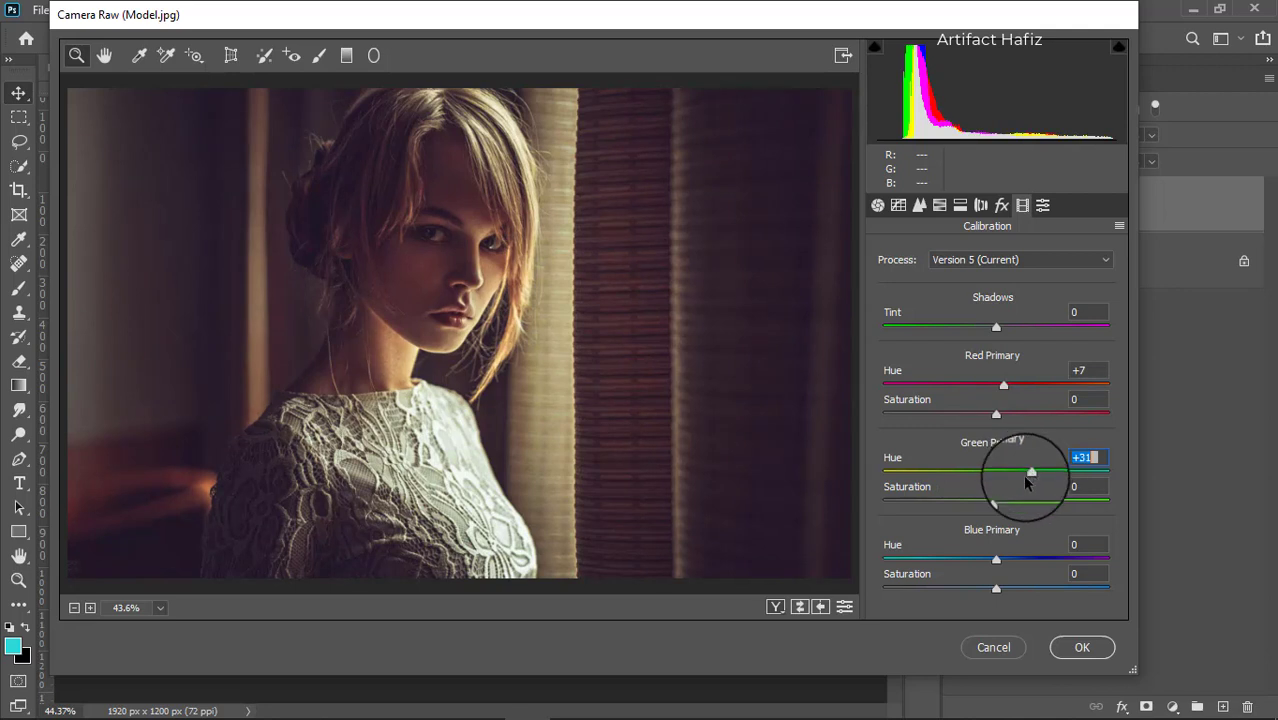
Set the Blue Primary hue to +13, apply the Camera Raw filter and compare the graded layer with the original
mouse_move(993, 560)
left_mouse_down()
mouse_move(970, 560)
mouse_move(1022, 560)
mouse_move(1011, 558)
left_mouse_up()
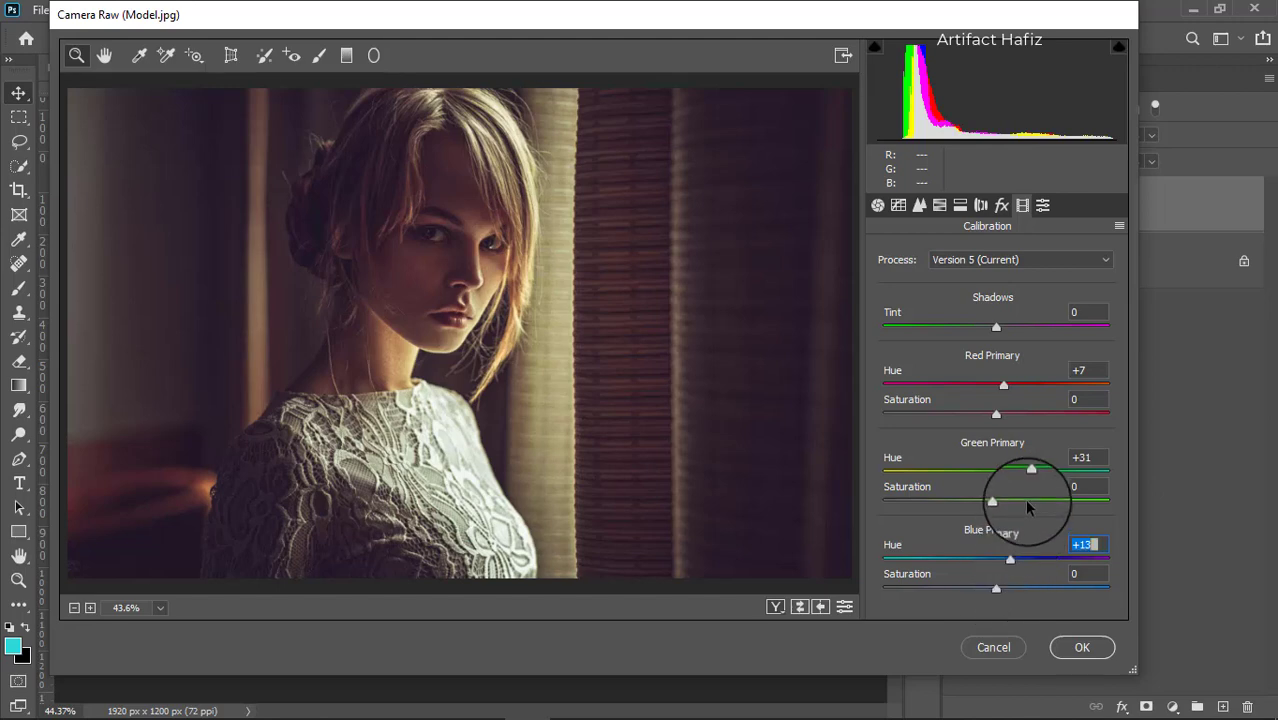
left_click(1067, 648)
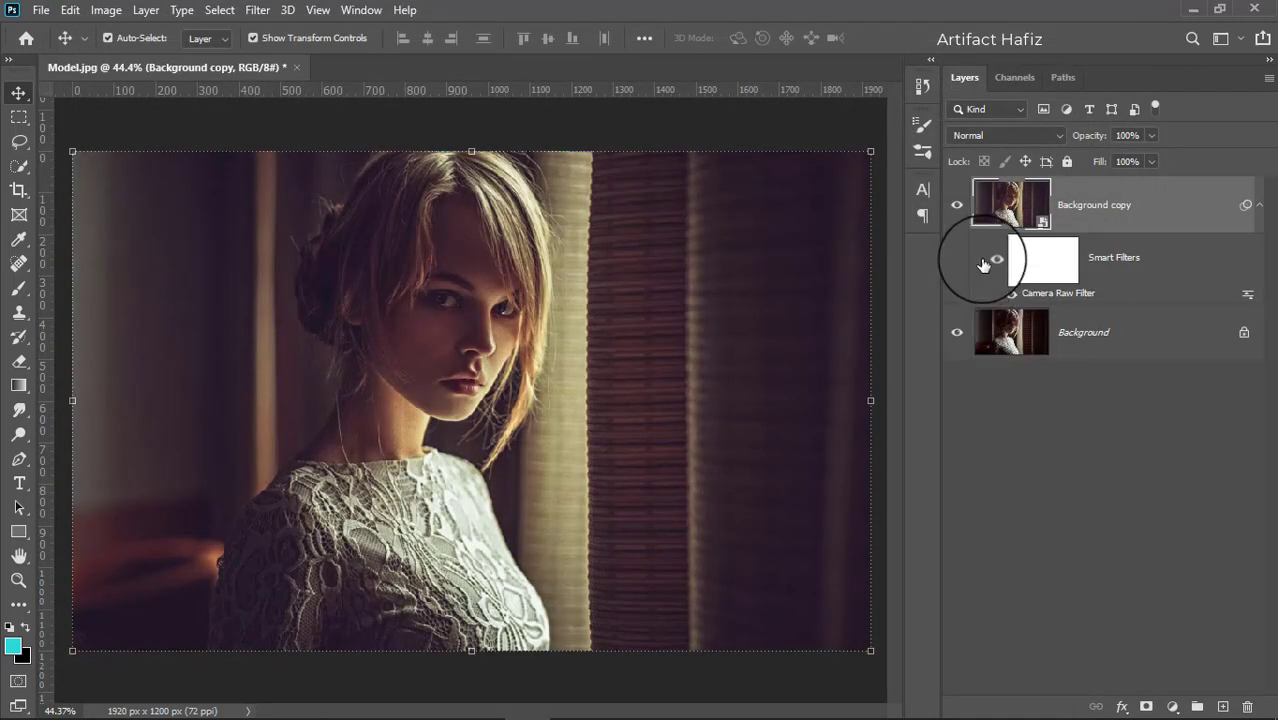
left_click(957, 205)
left_click(957, 205)
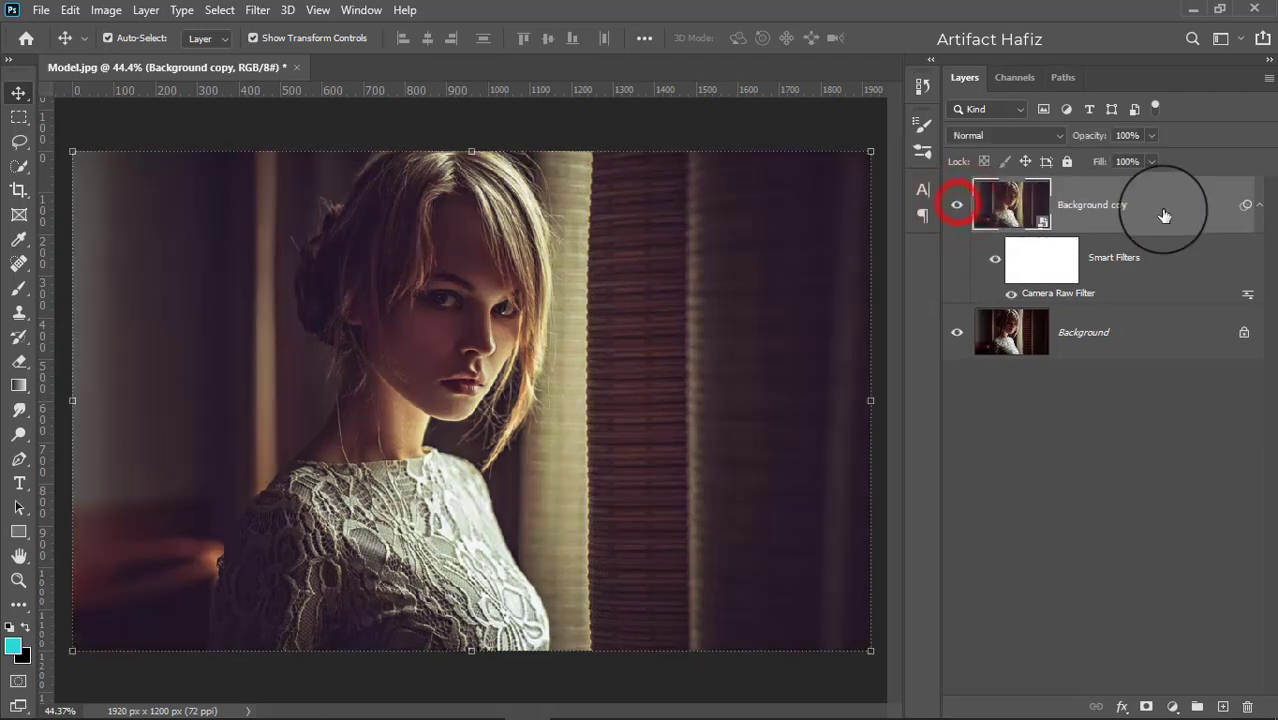
Add a Color Lookup adjustment layer above Background copy using the FoggyNight.3DL LUT at 7% opacity
left_click(1163, 208)
left_click(1173, 706)
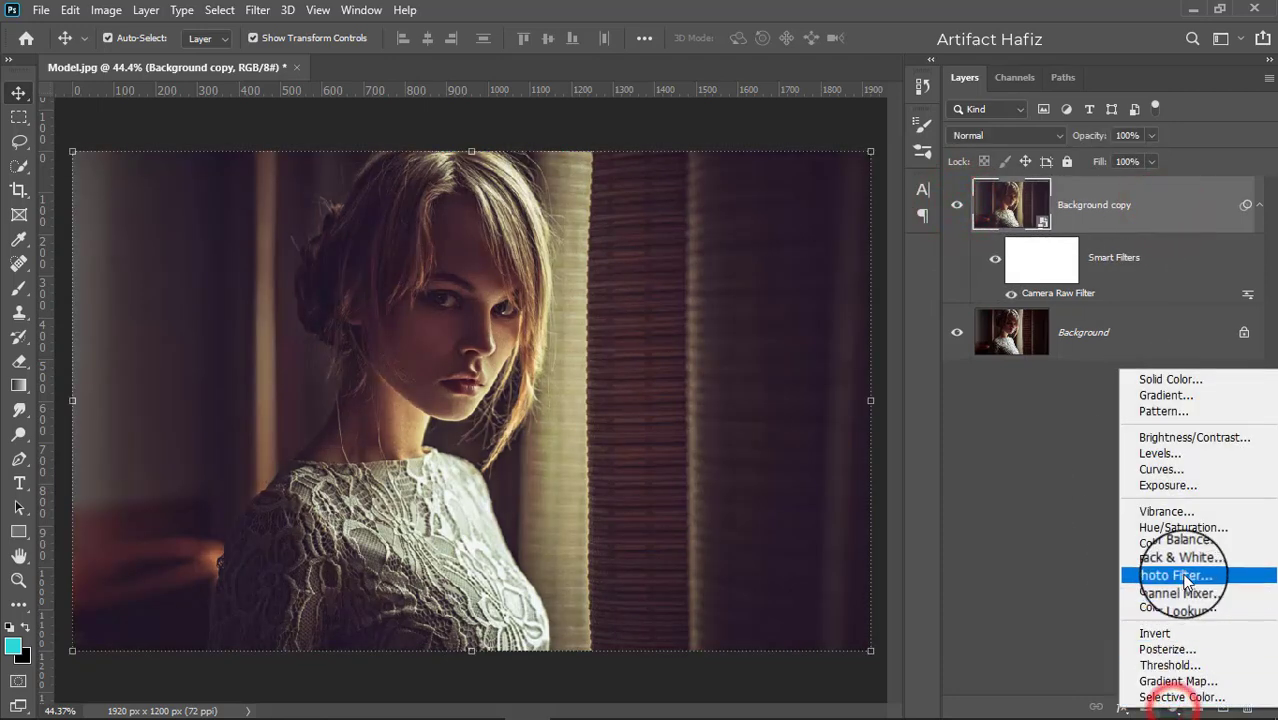
left_click(1181, 606)
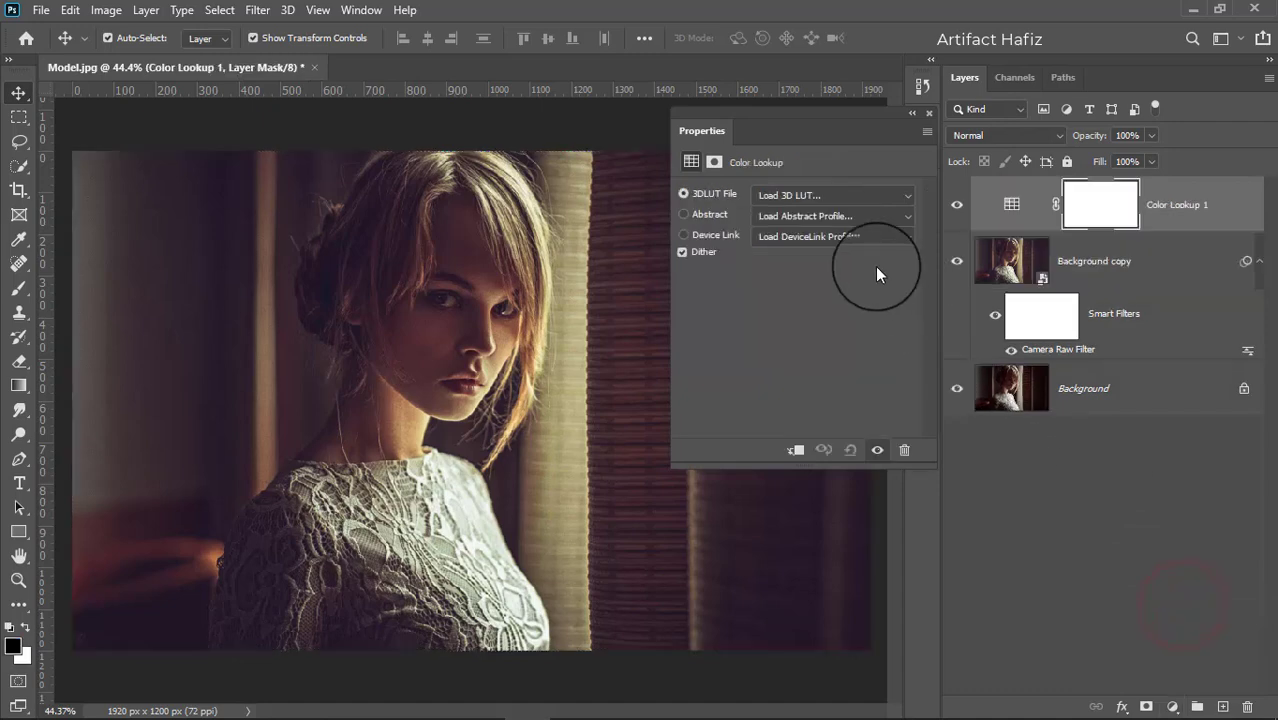
left_click(820, 195)
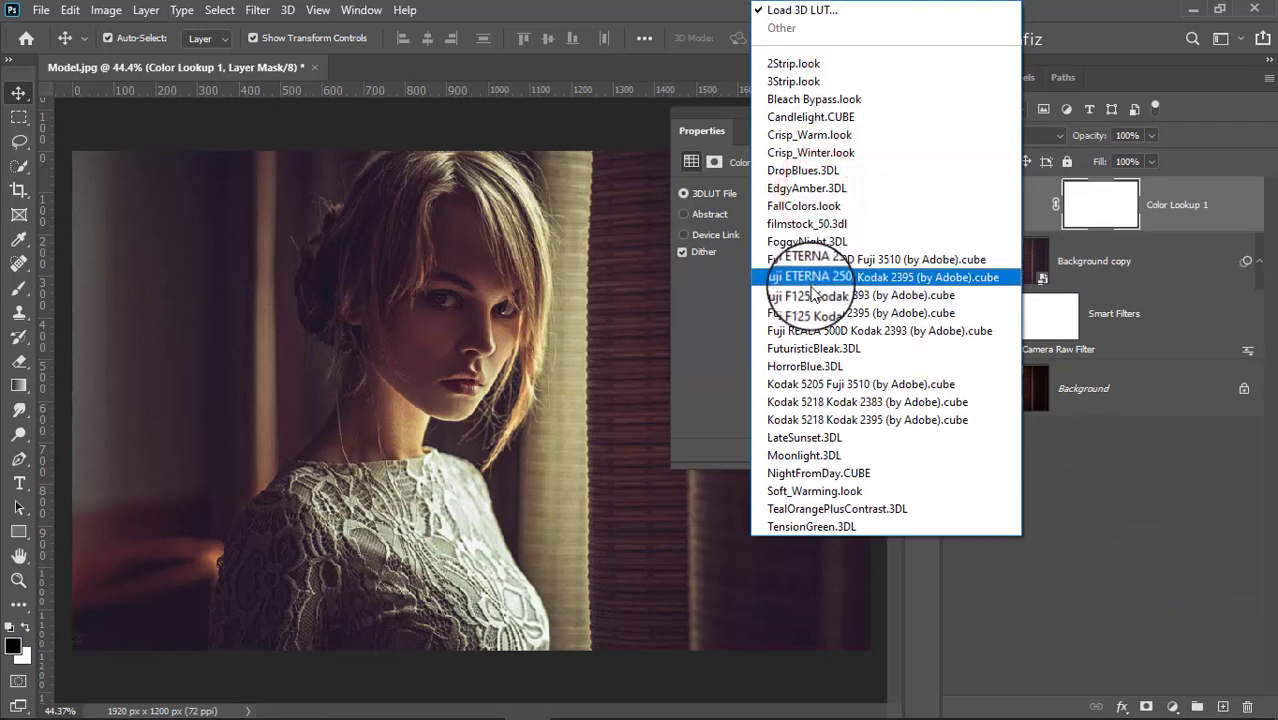
left_click(806, 241)
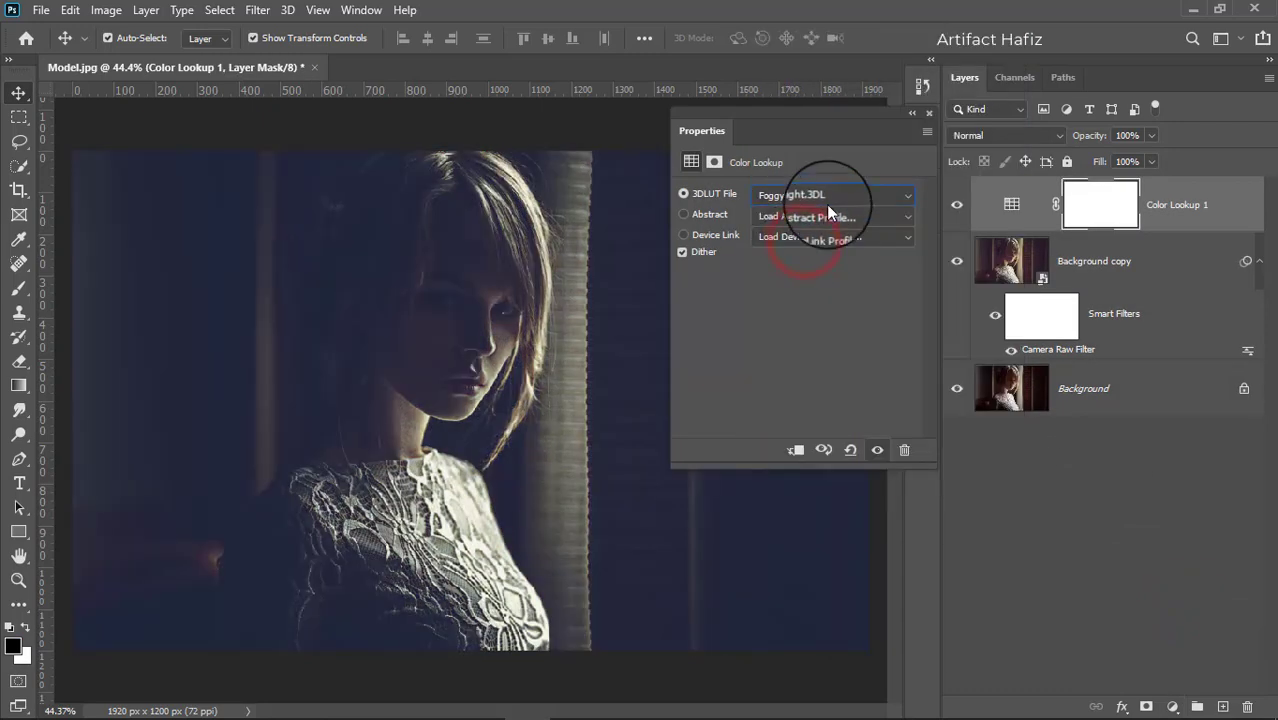
left_click(929, 114)
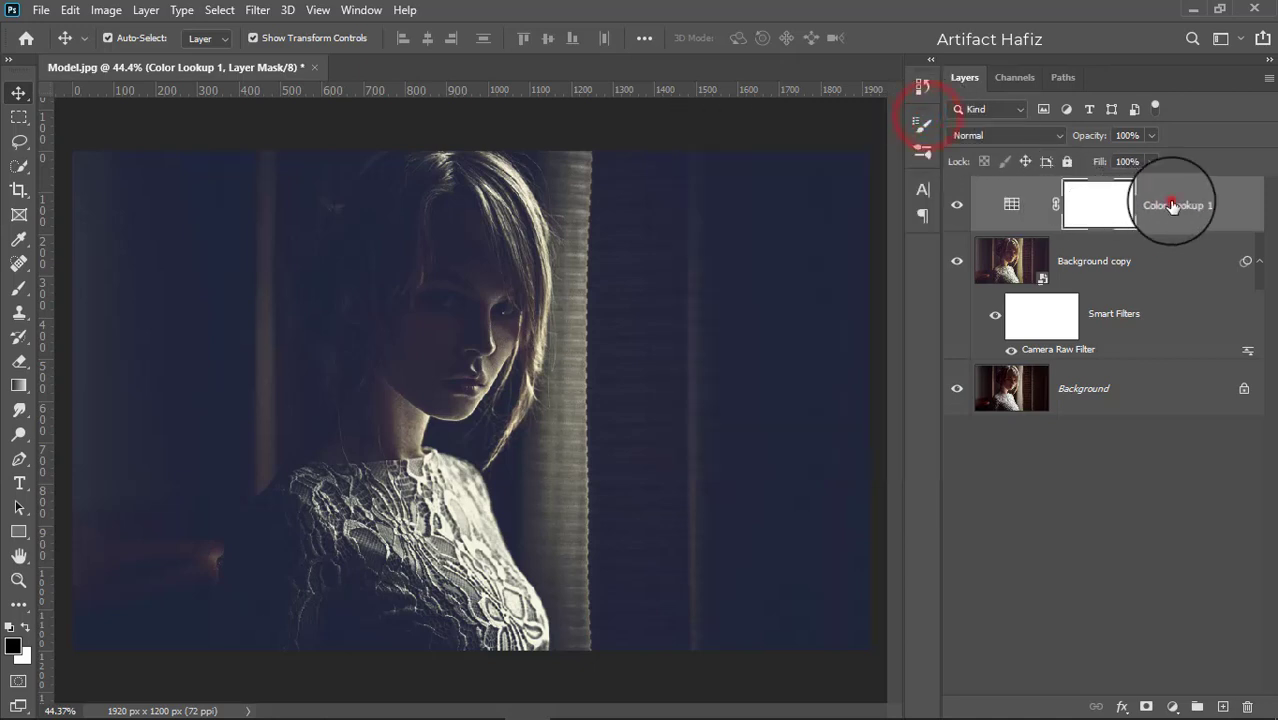
left_click_drag(1147, 135, 1076, 178)
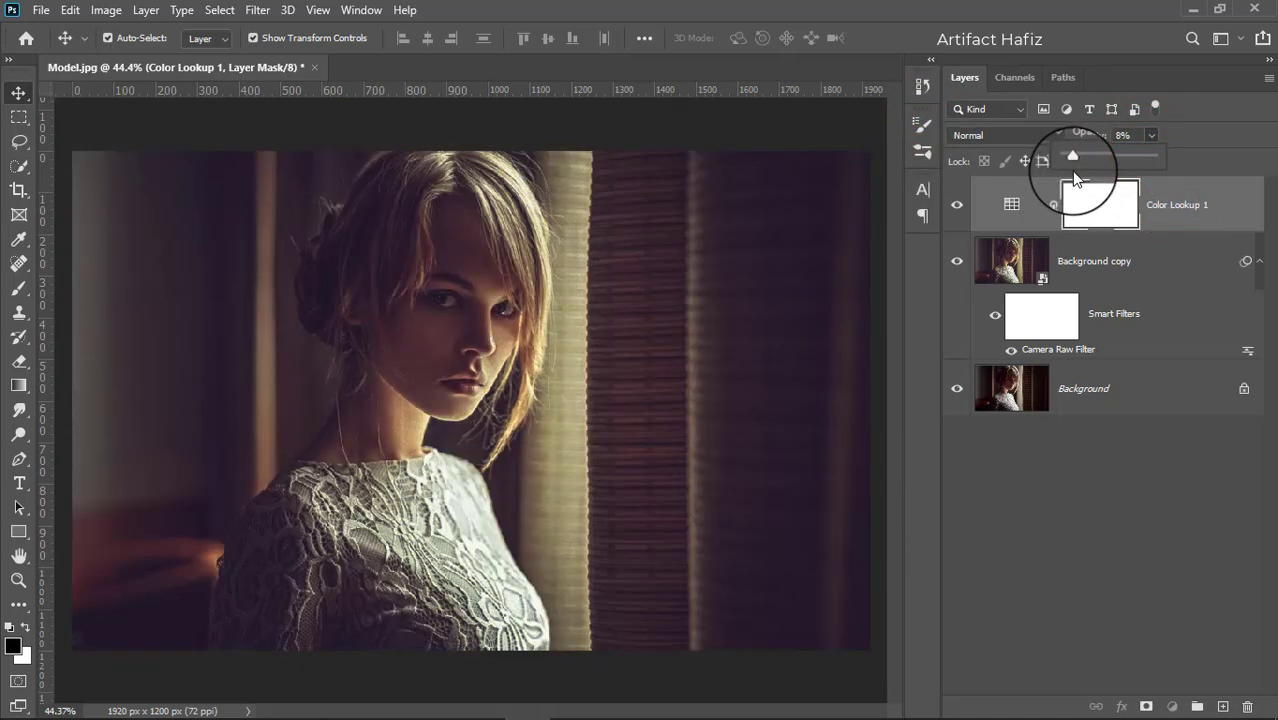
left_click(1197, 204)
Add a second Color Lookup adjustment layer on top using the Soft_Warming.look LUT at 33% opacity
left_click(1166, 705)
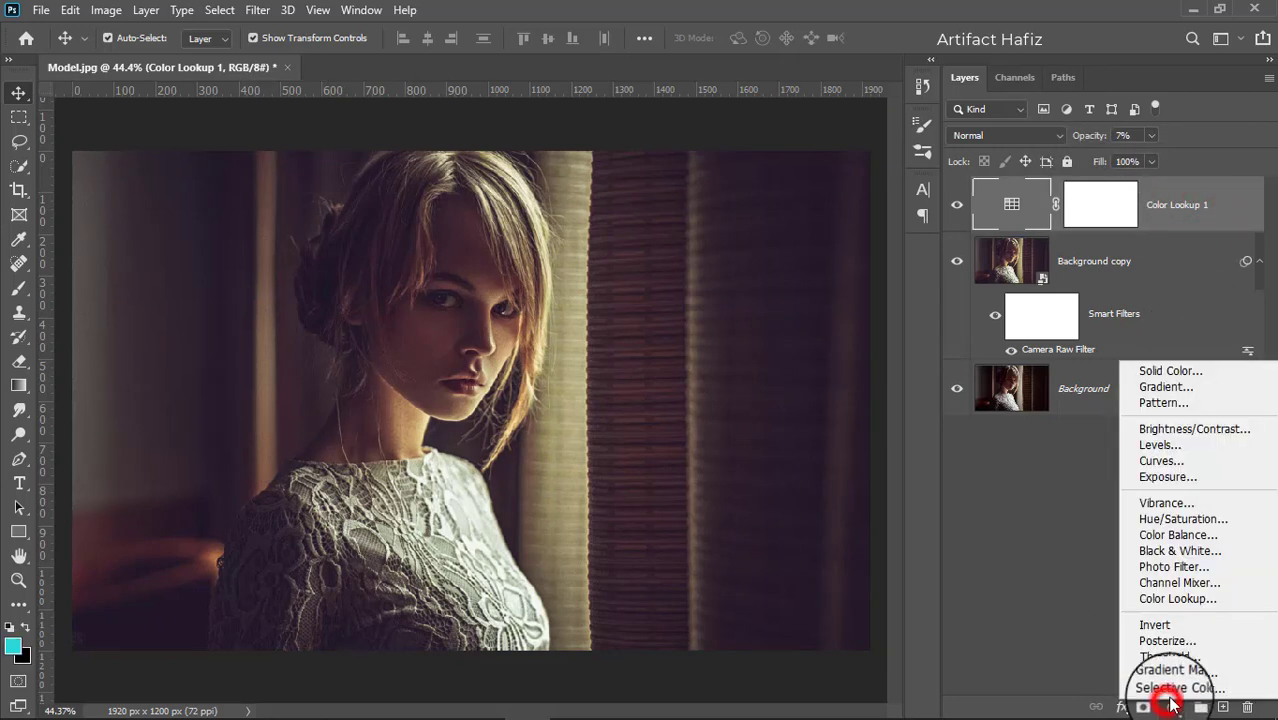
left_click(1178, 600)
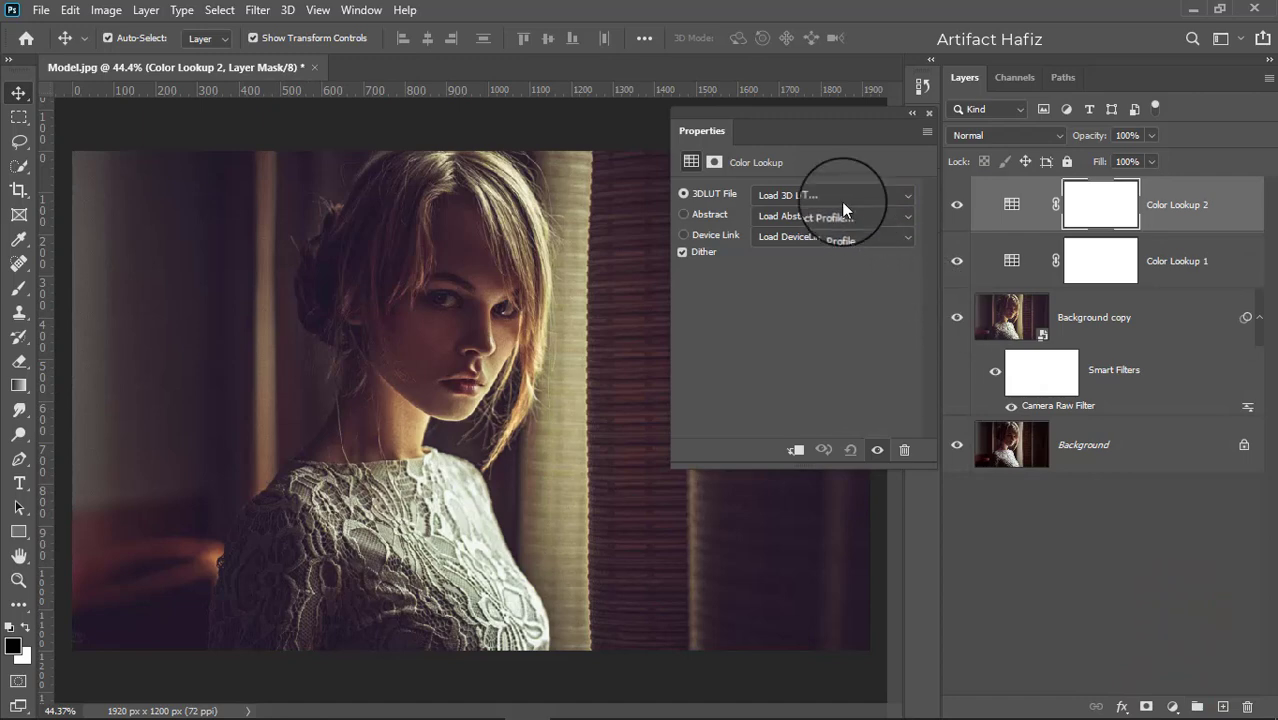
left_click(841, 203)
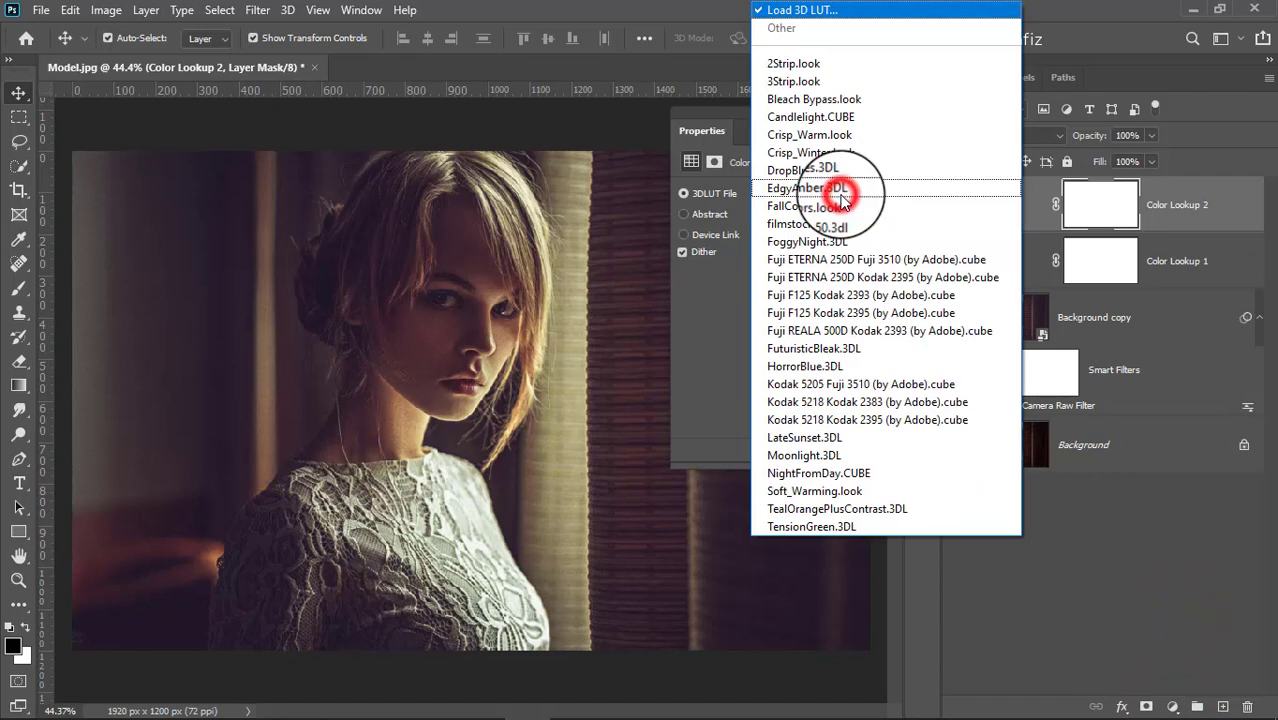
left_click(810, 490)
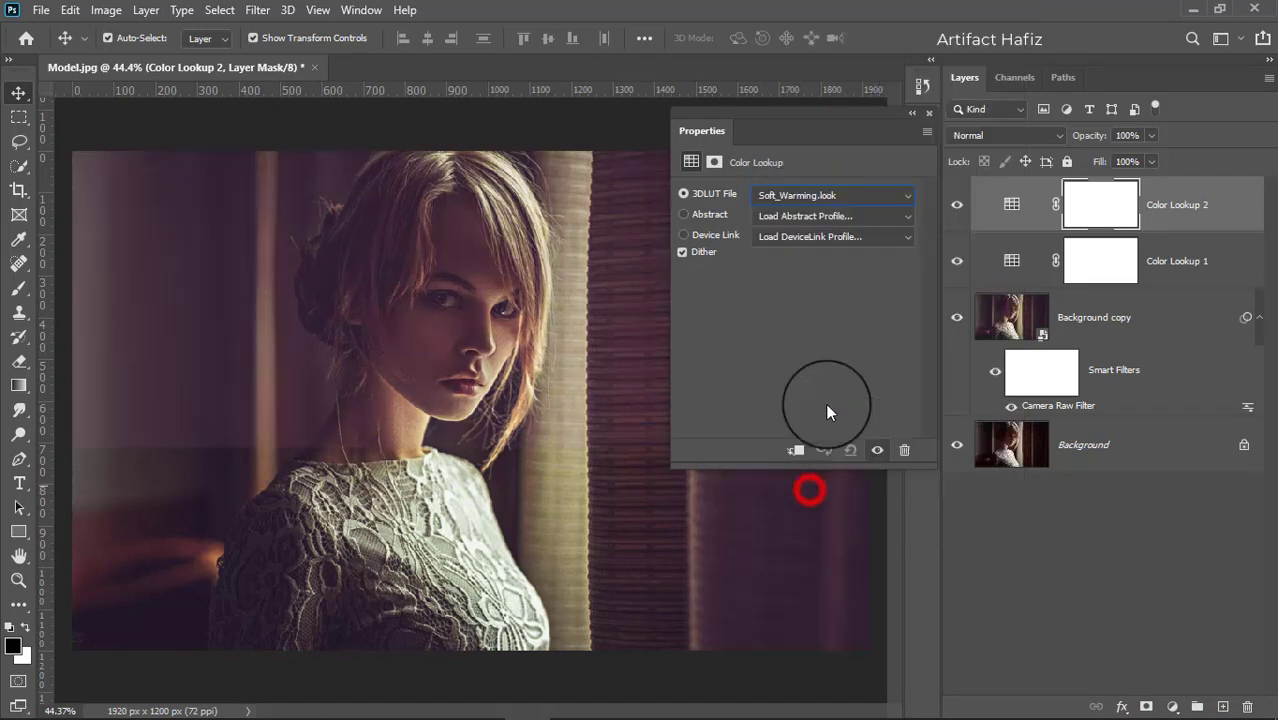
left_click(928, 118)
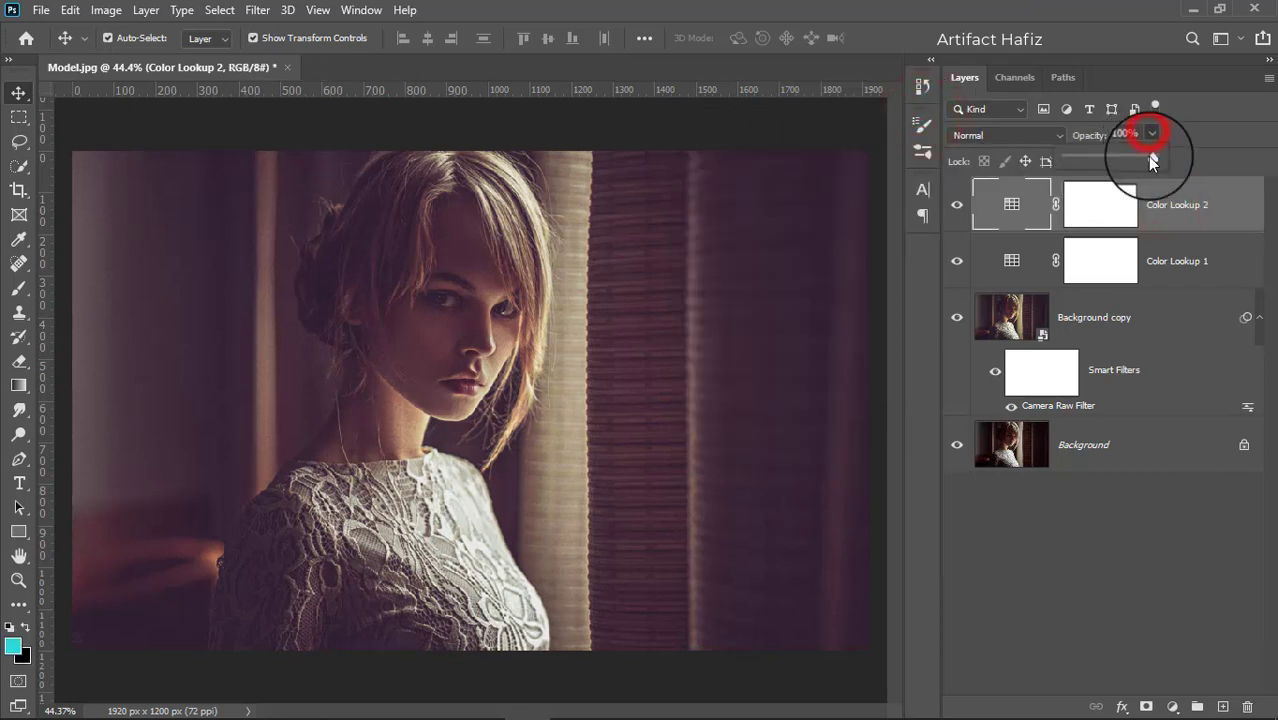
left_click_drag(1117, 166, 1083, 158)
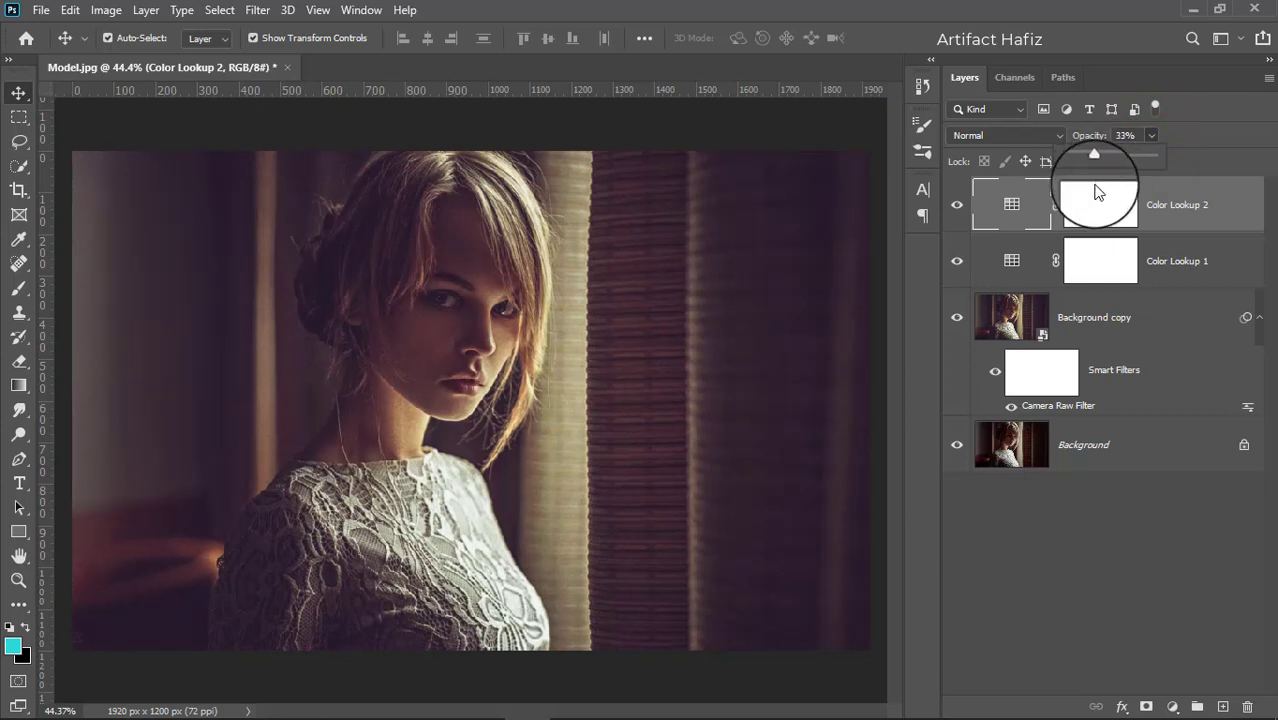
left_click(1183, 204)
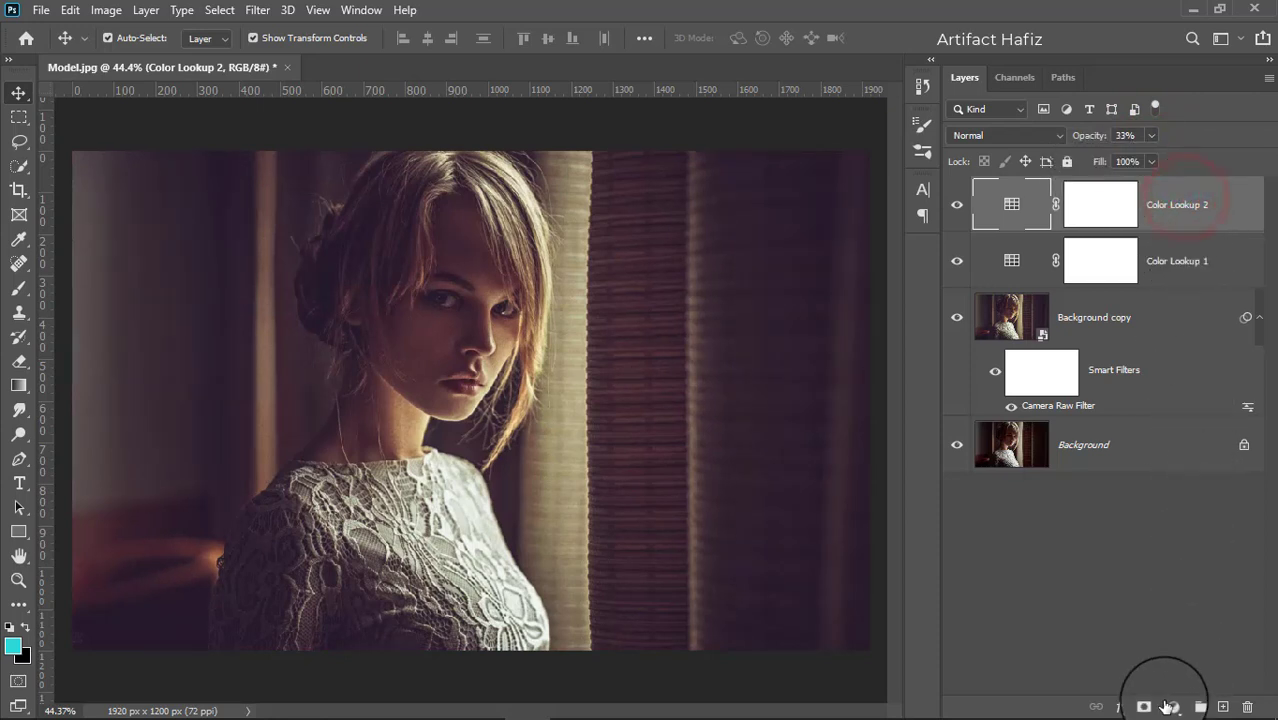
Add a third Color Lookup adjustment layer on top using the Crisp_Warm.look LUT at 13% opacity
left_click(1168, 706)
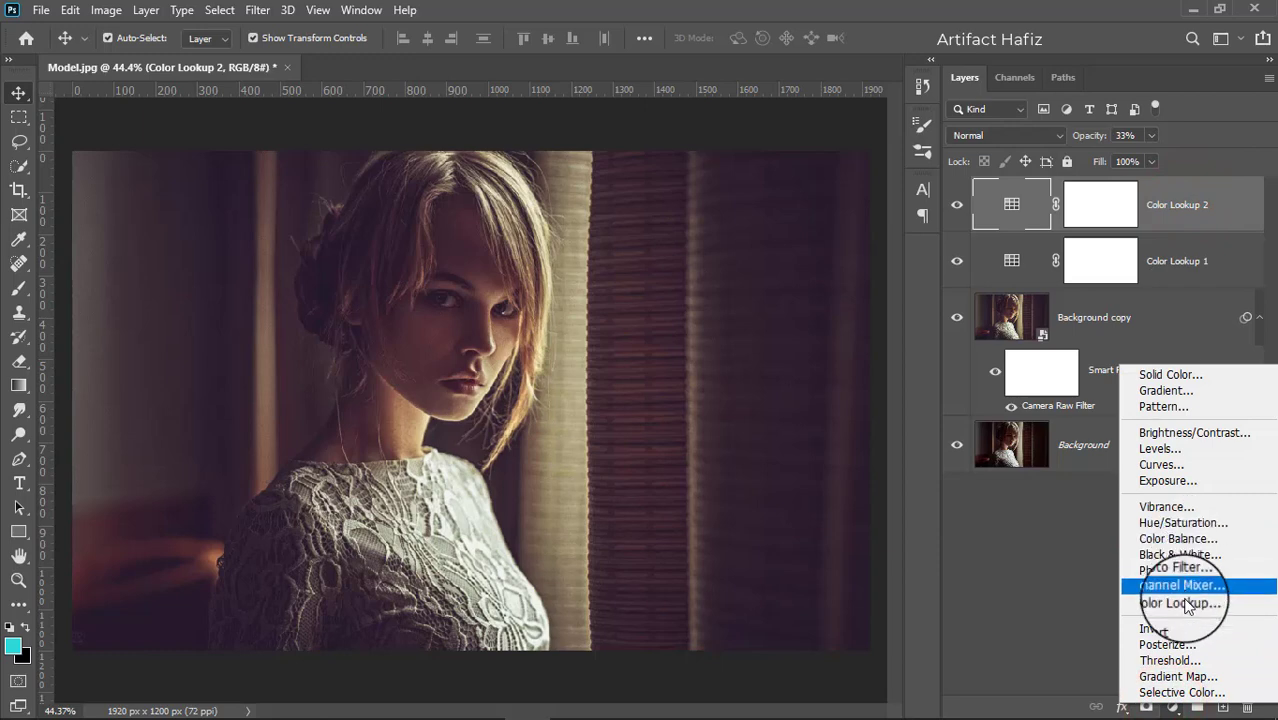
left_click(1184, 603)
left_click(833, 191)
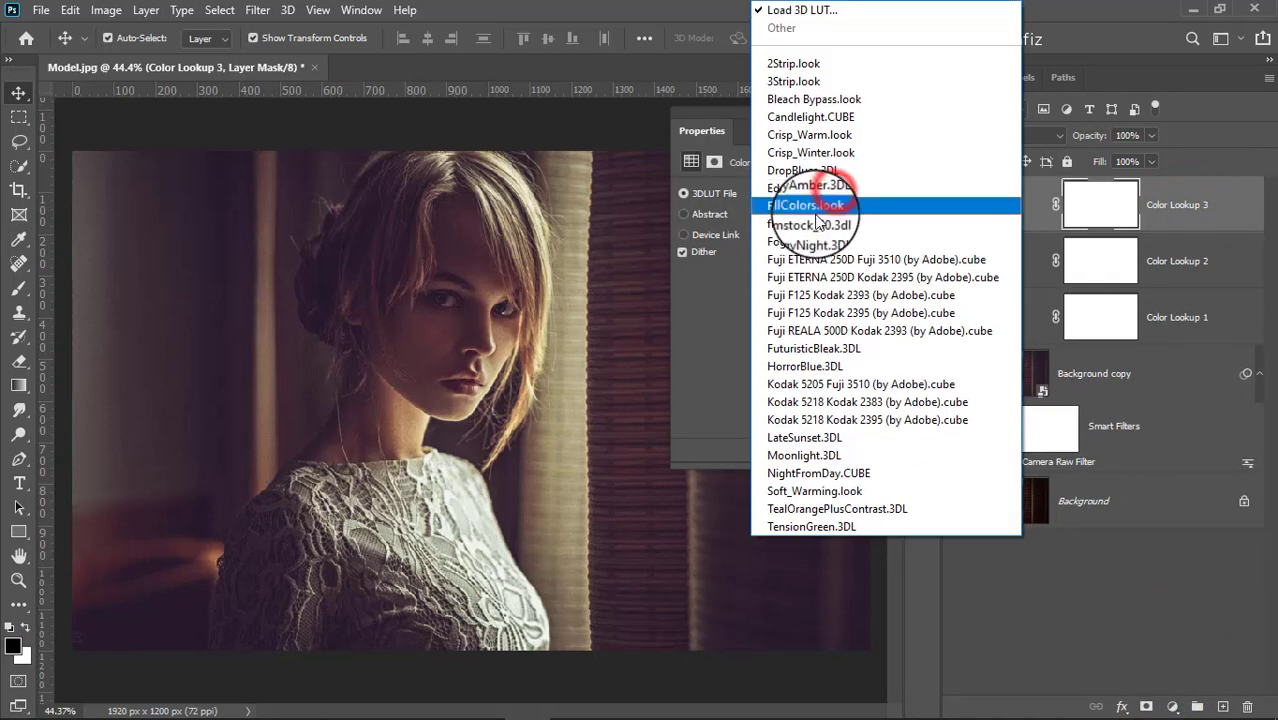
left_click(808, 133)
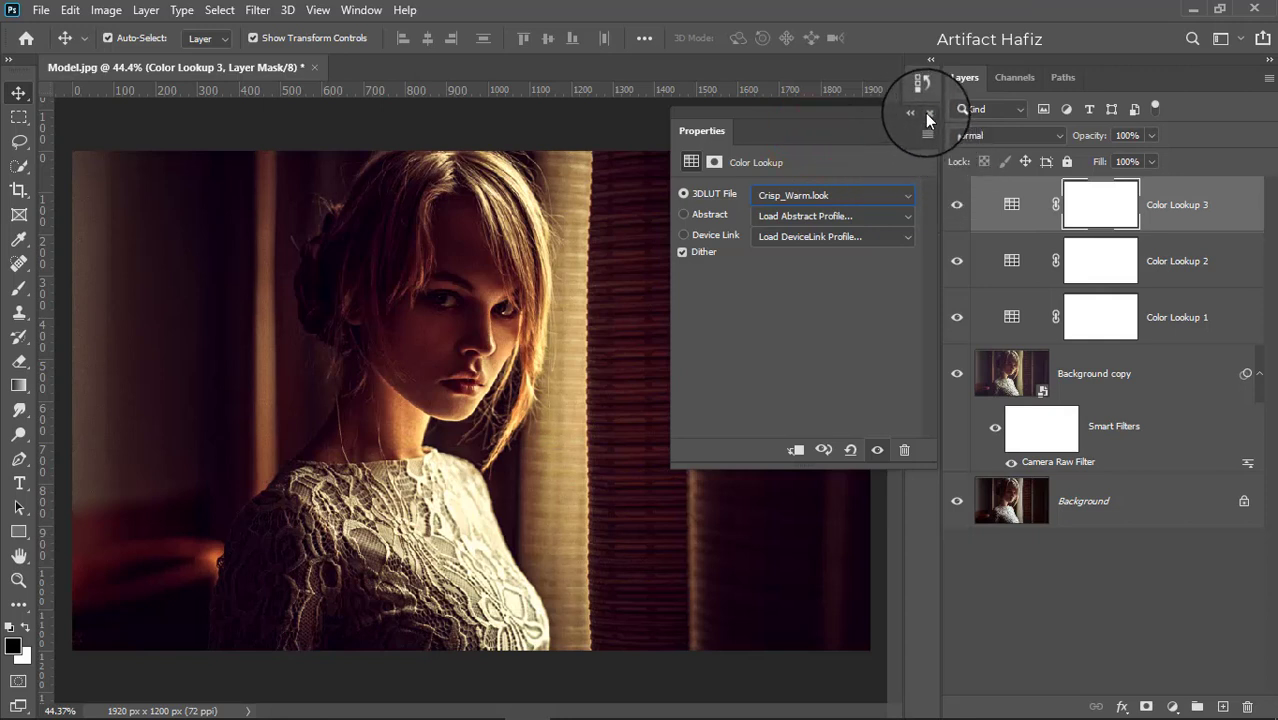
left_click(925, 113)
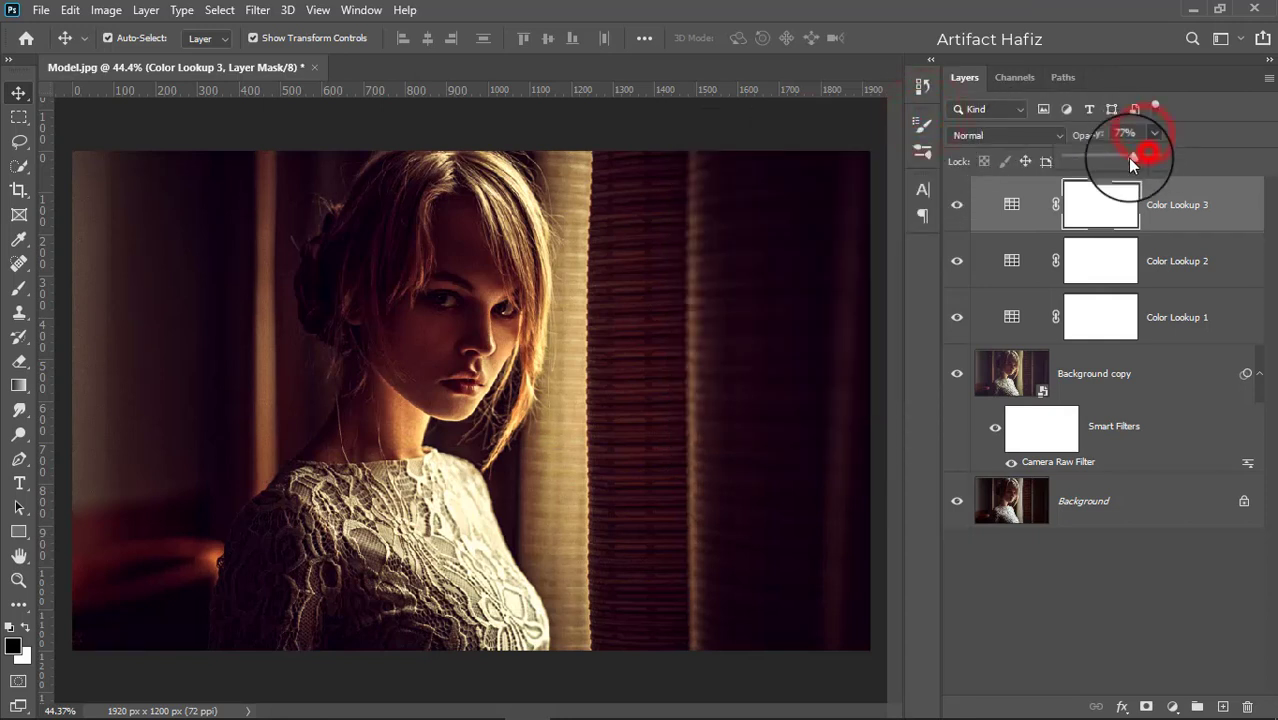
left_click_drag(1102, 166, 1073, 180)
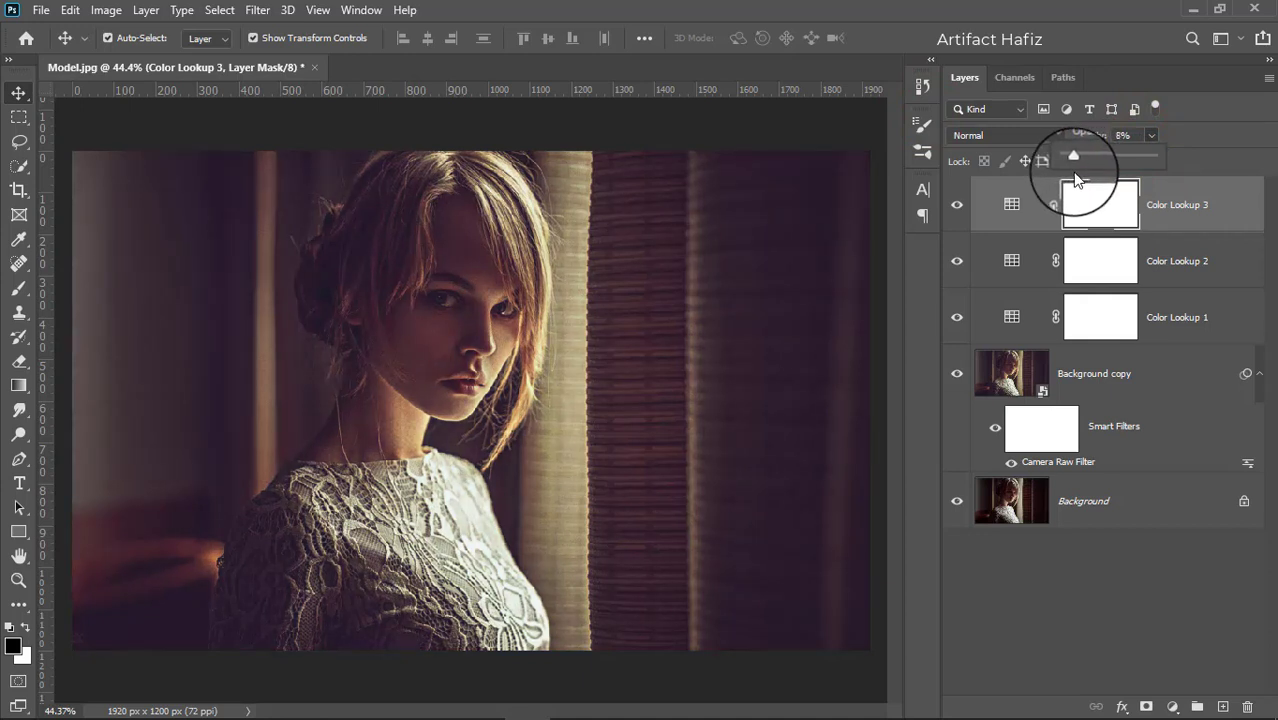
left_click(1176, 208)
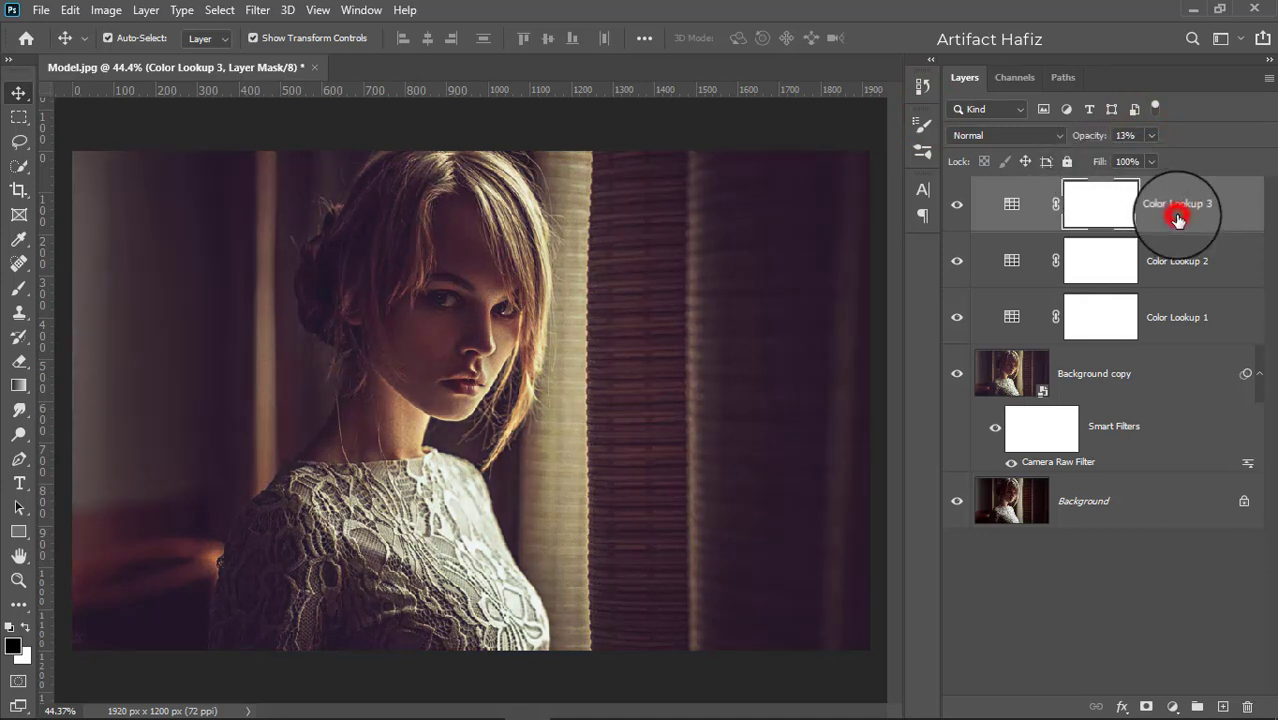
Add a Curves adjustment layer with a slightly raised upper-midtone point, a shadow point and a slightly lifted black point on the RGB curve
left_click(1167, 707)
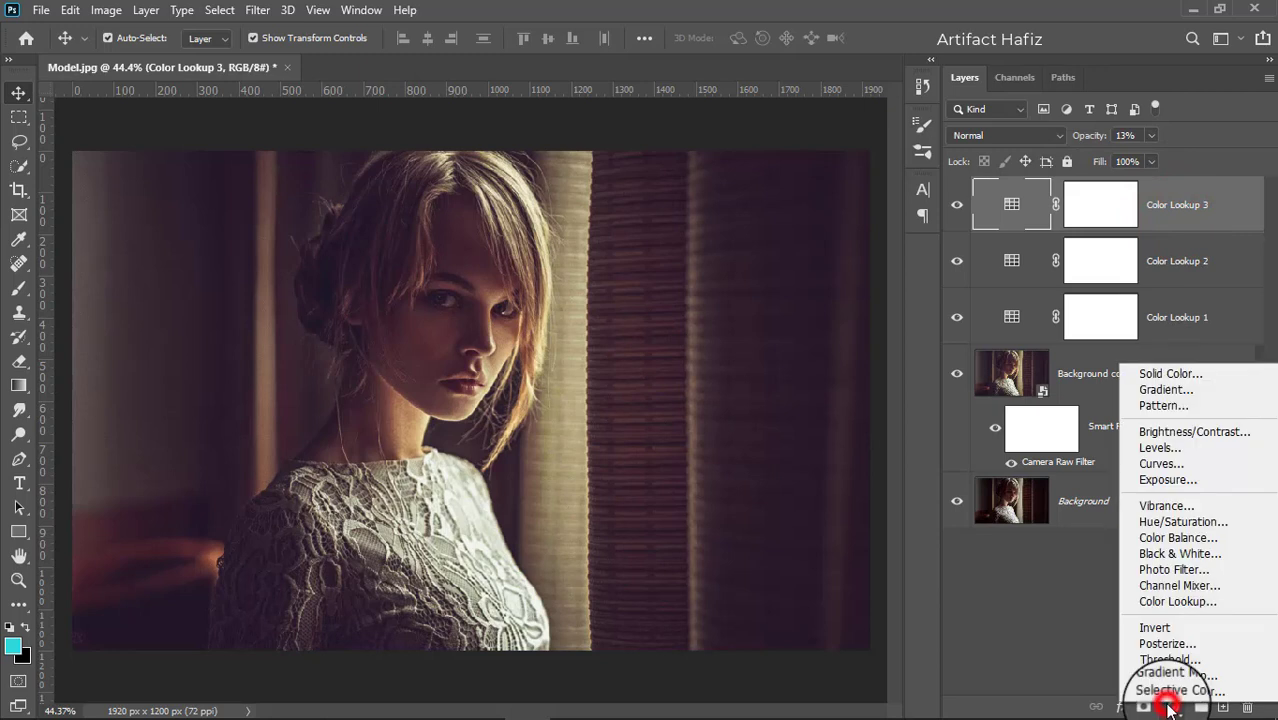
left_click(1198, 463)
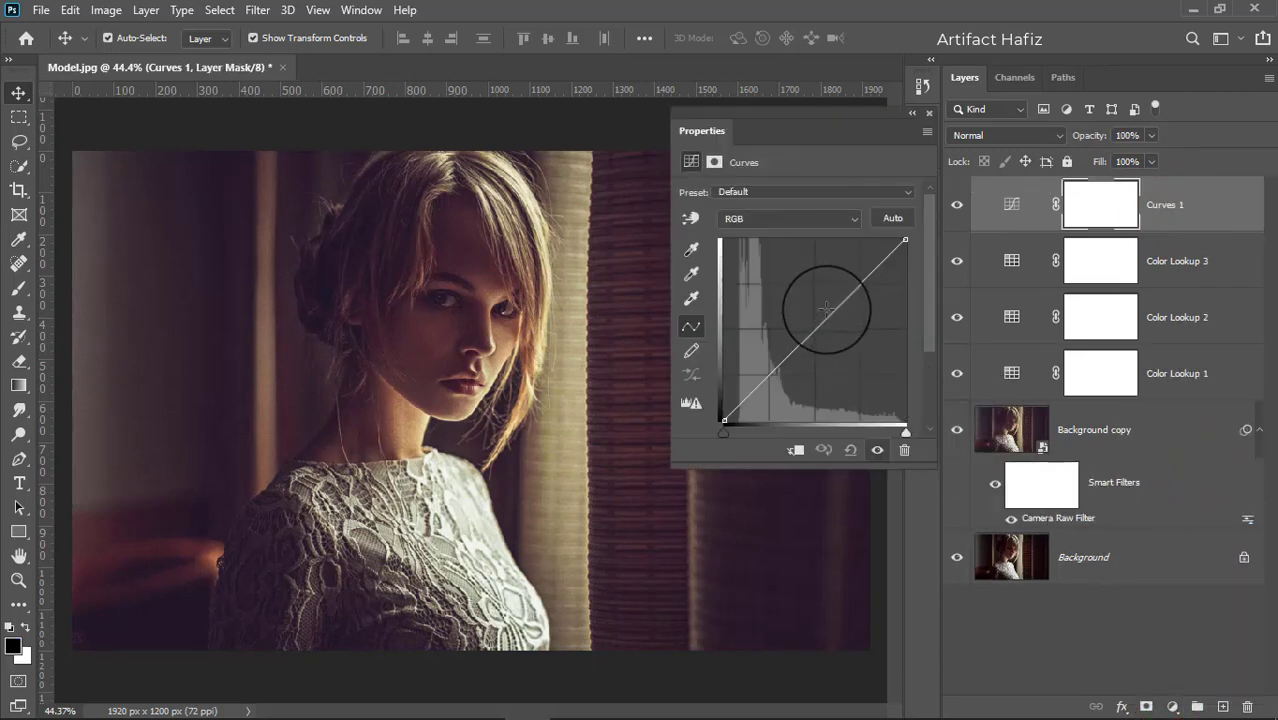
left_click(845, 291)
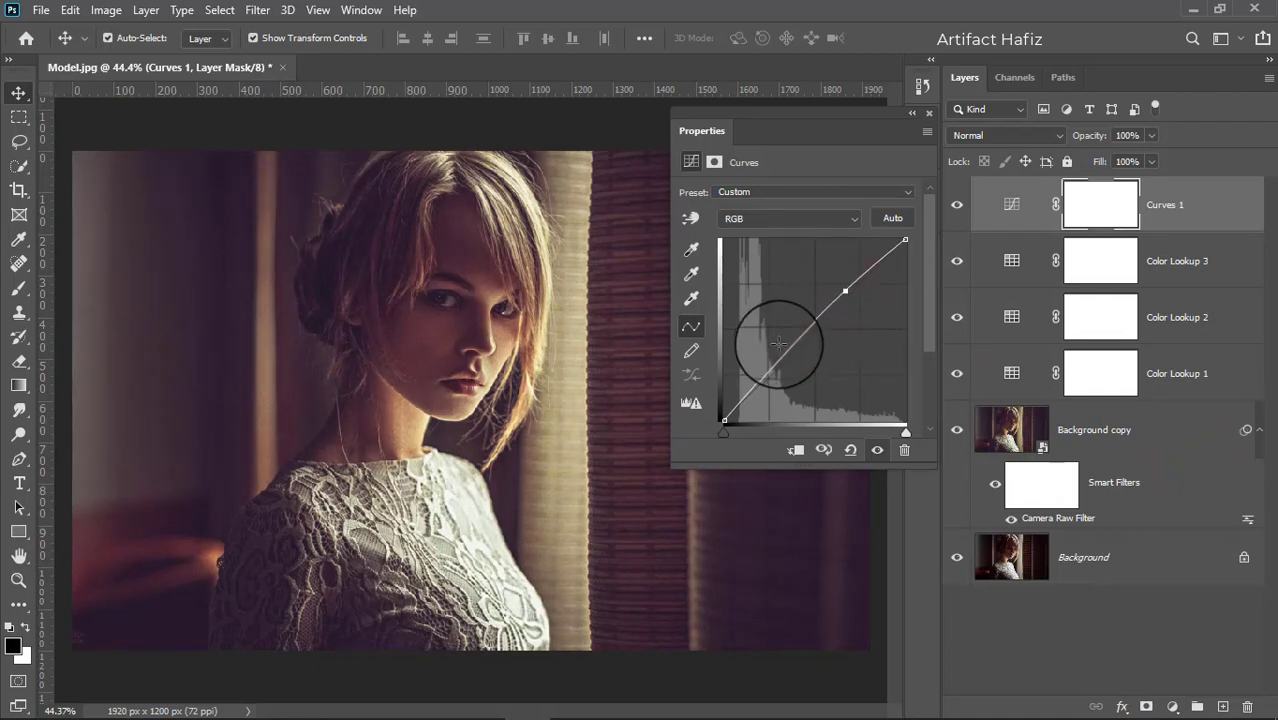
left_click_drag(778, 361, 782, 366)
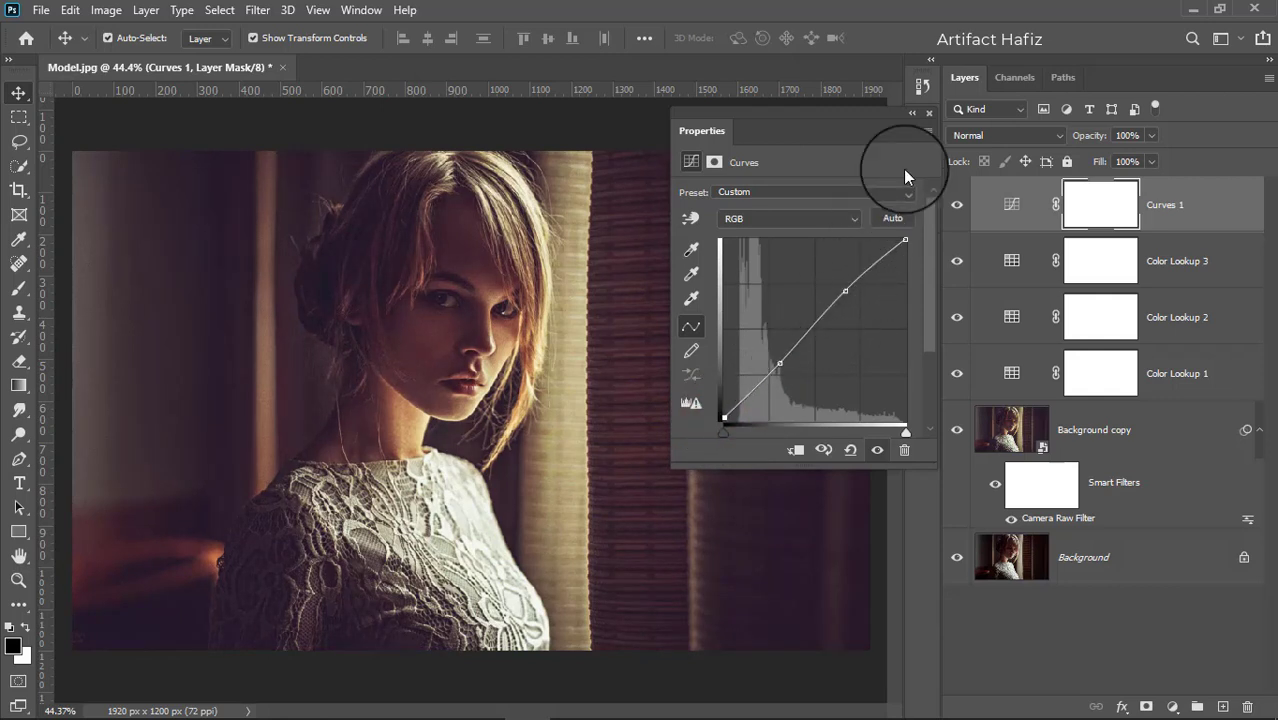
left_click(927, 118)
left_click(1180, 195)
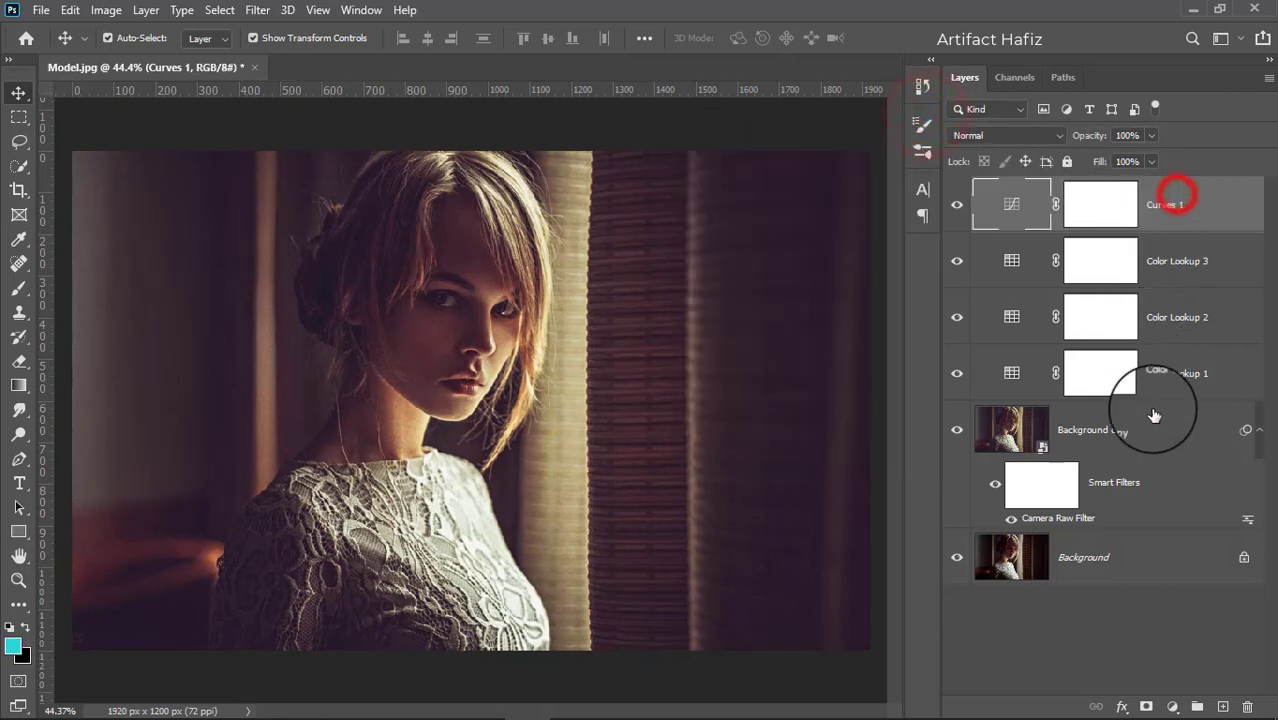
Add a Levels adjustment layer above Curves 1 and set the RGB white input level to 246
left_click(1175, 704)
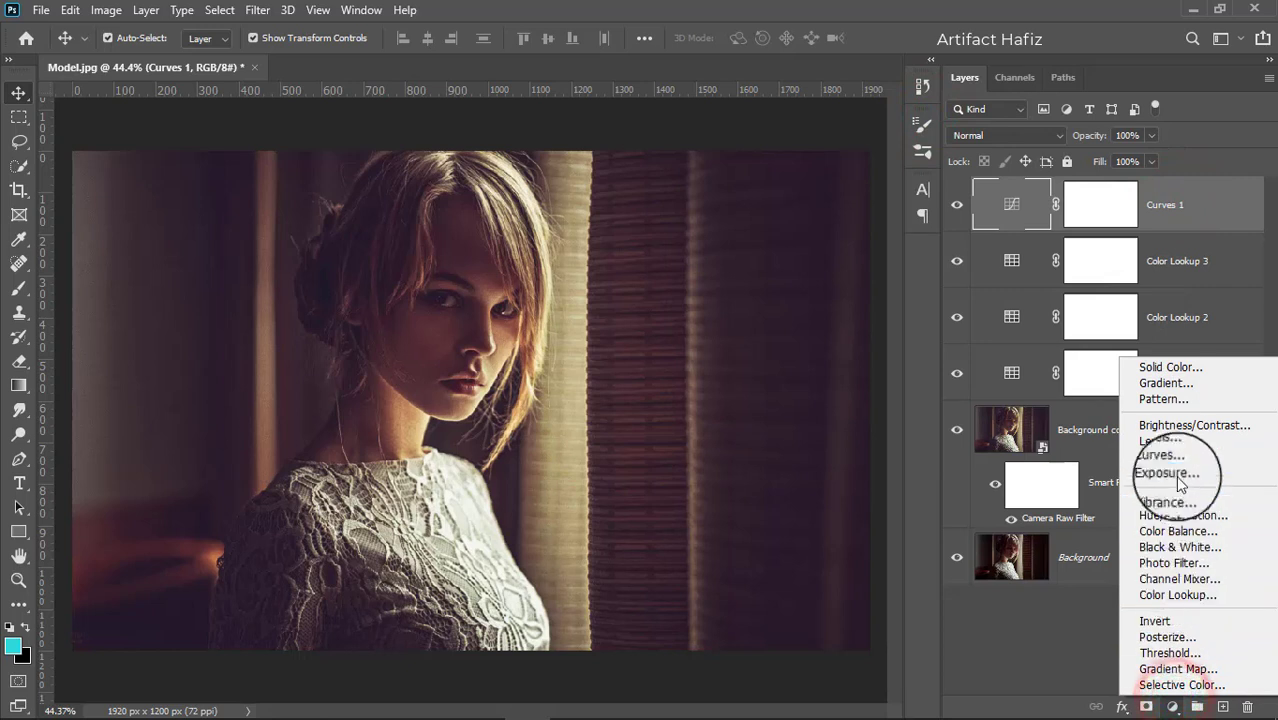
left_click(1179, 446)
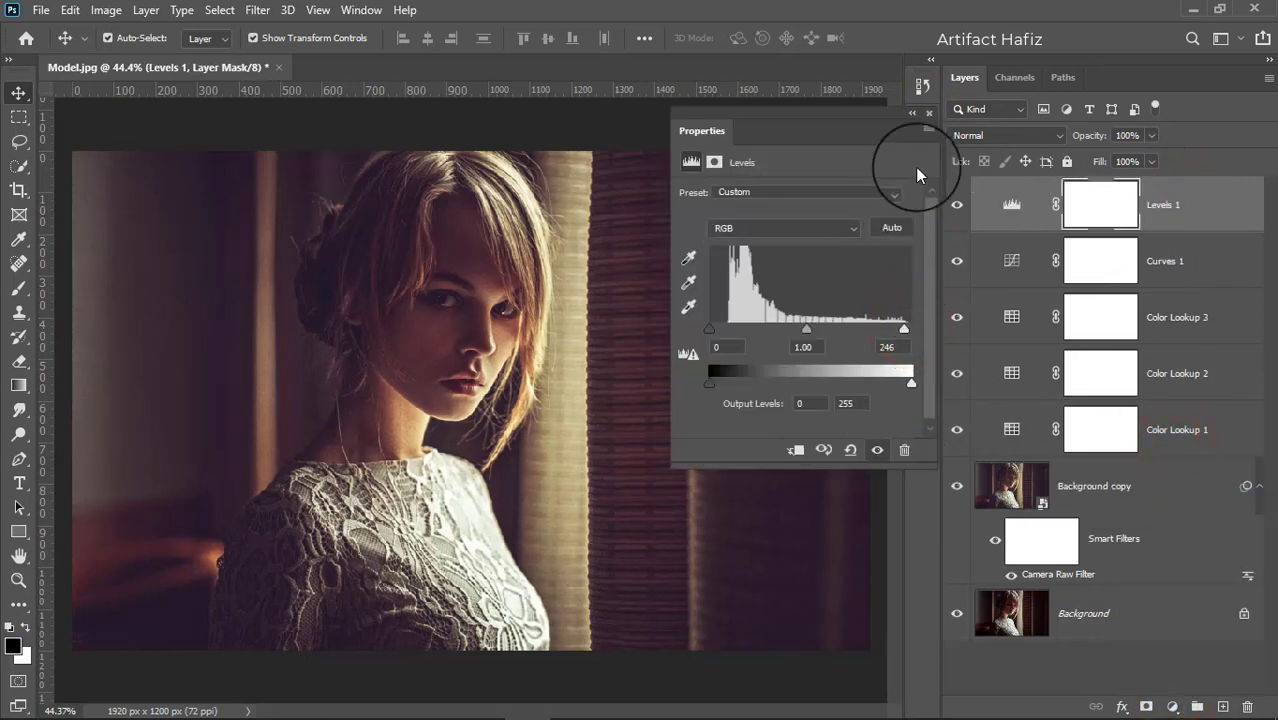
left_click(930, 112)
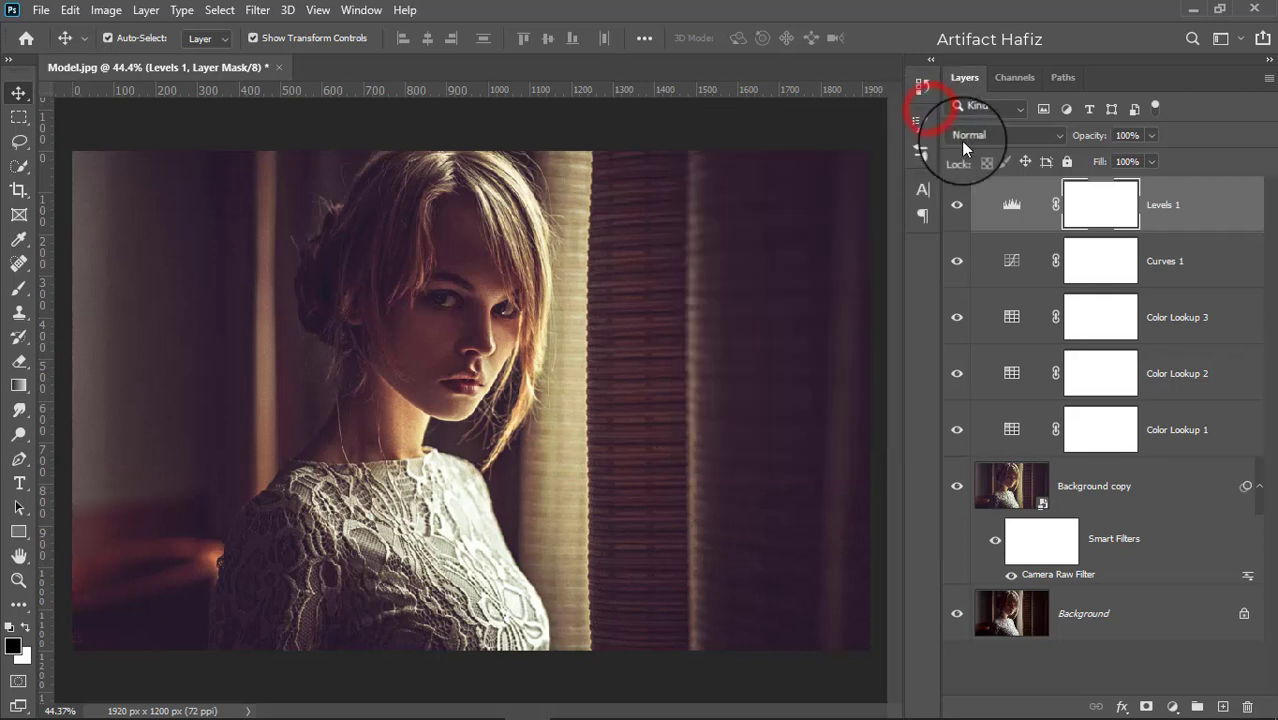
left_click(1170, 204)
Stamp all visible layers into a new layer on top and convert it for smart filters
key("ctrl+alt+shift+e")
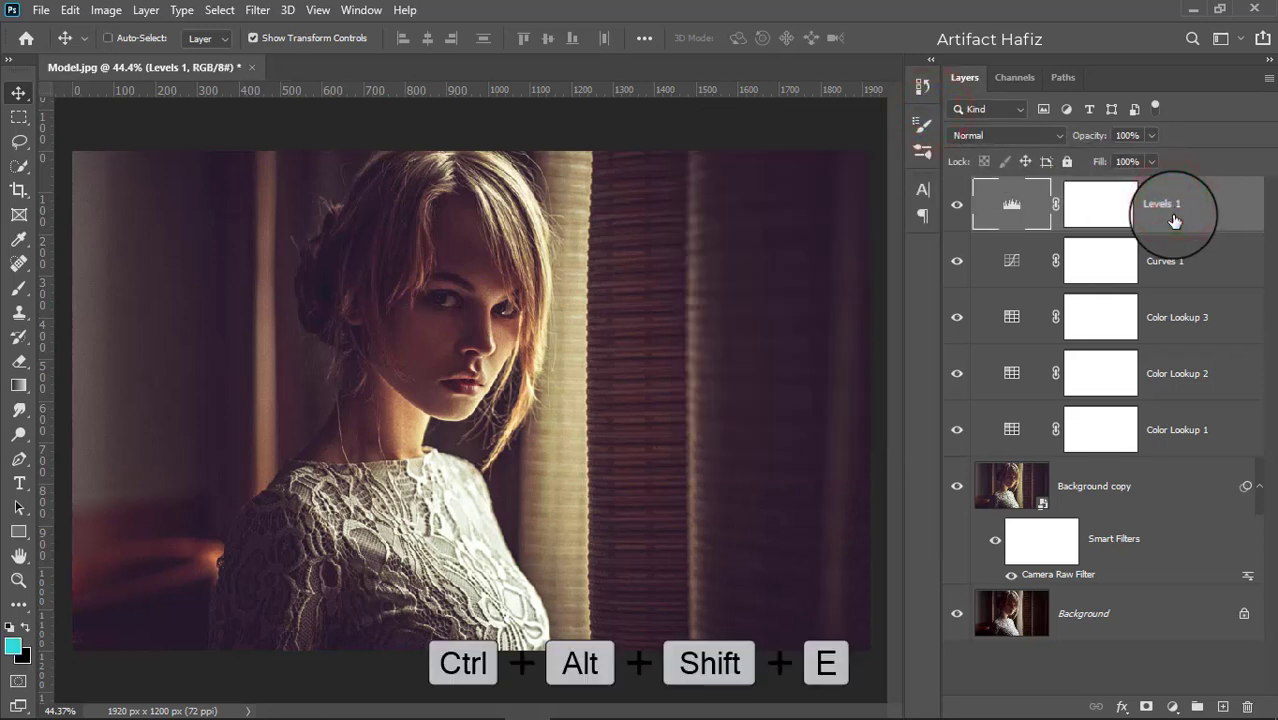
left_click(257, 10)
left_click(258, 57)
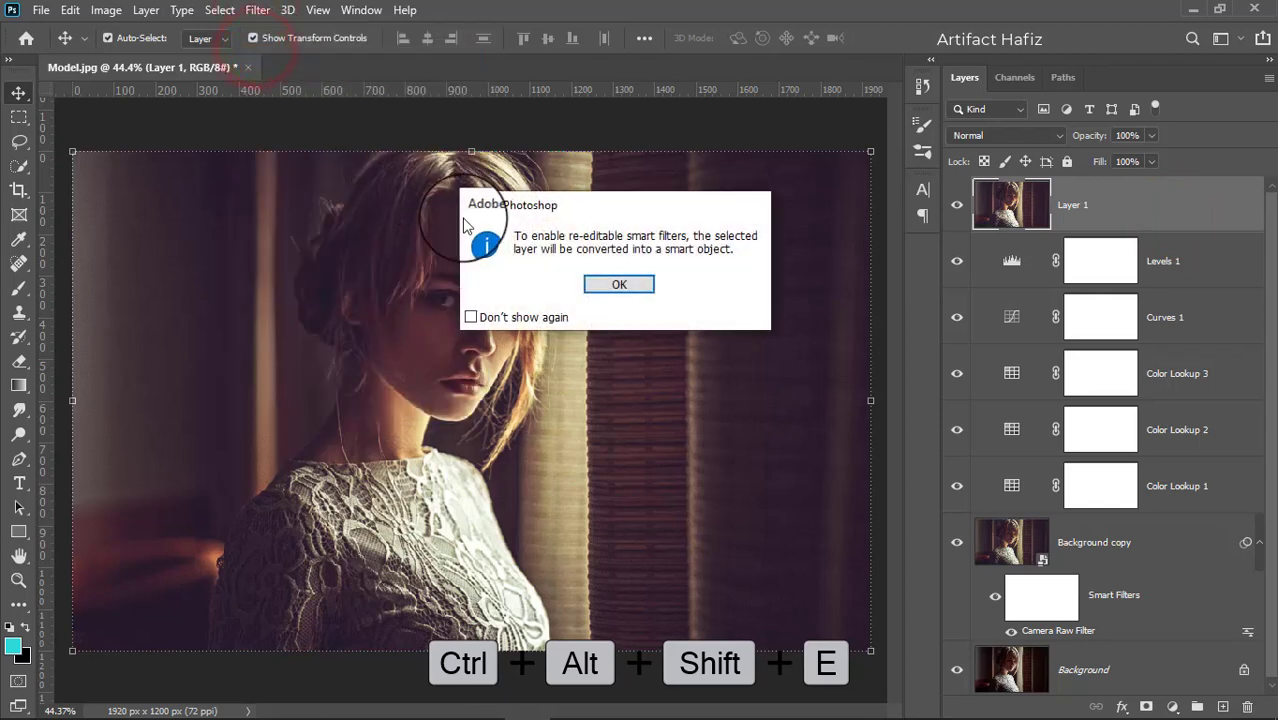
left_click(612, 286)
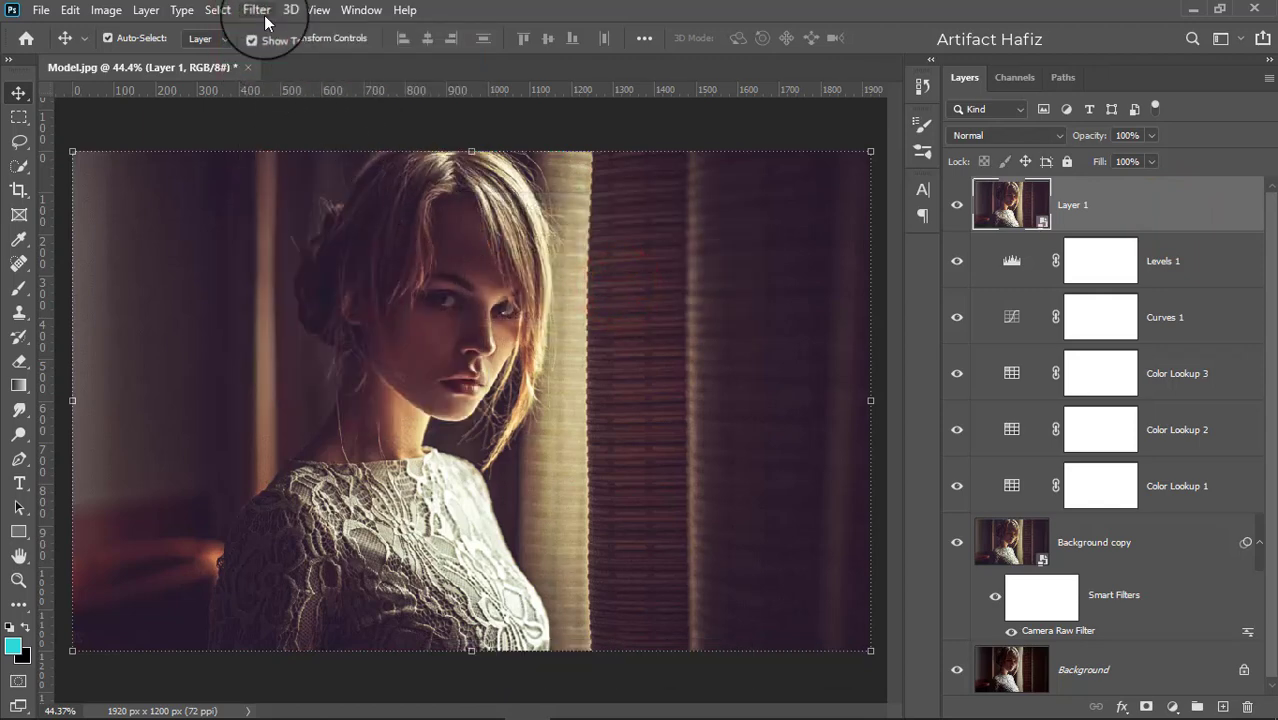
Apply a Camera Raw filter to Layer 1 with Clarity +3, Highlights -8, Whites +45, Blacks -3 and Shadows +19
left_click(257, 10)
left_click(287, 122)
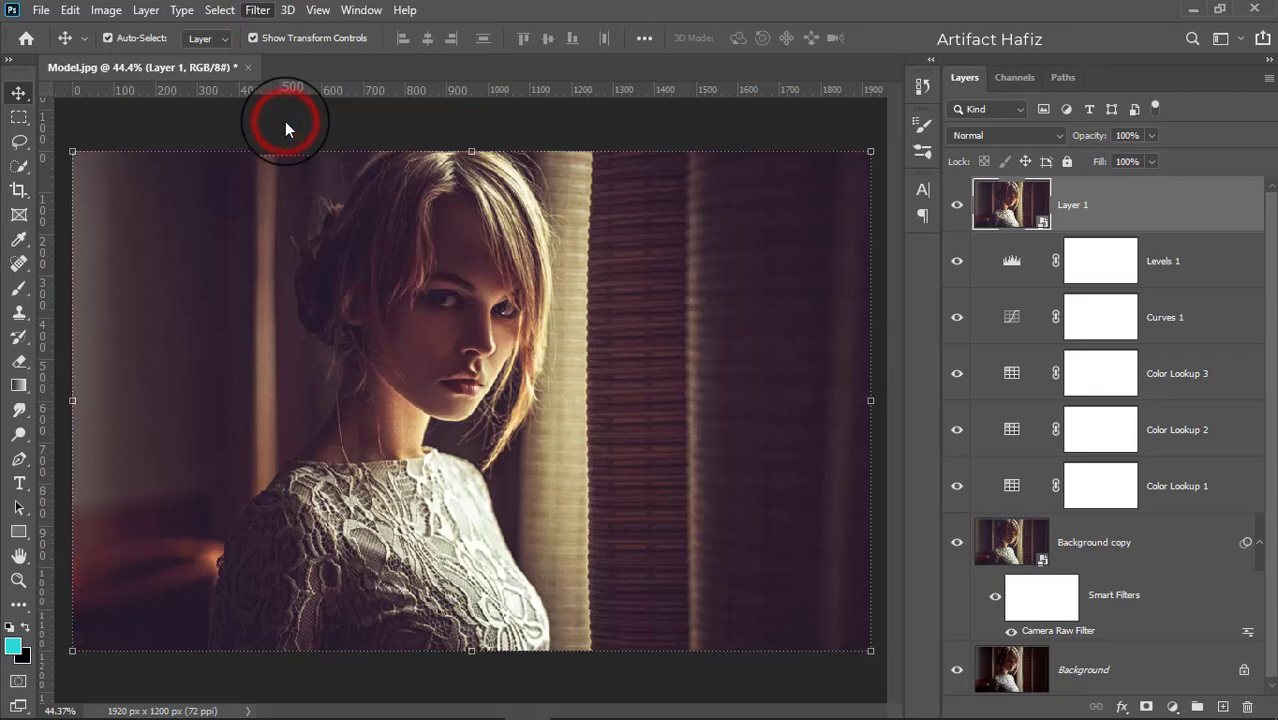
scroll(959, 550, "down", 3)
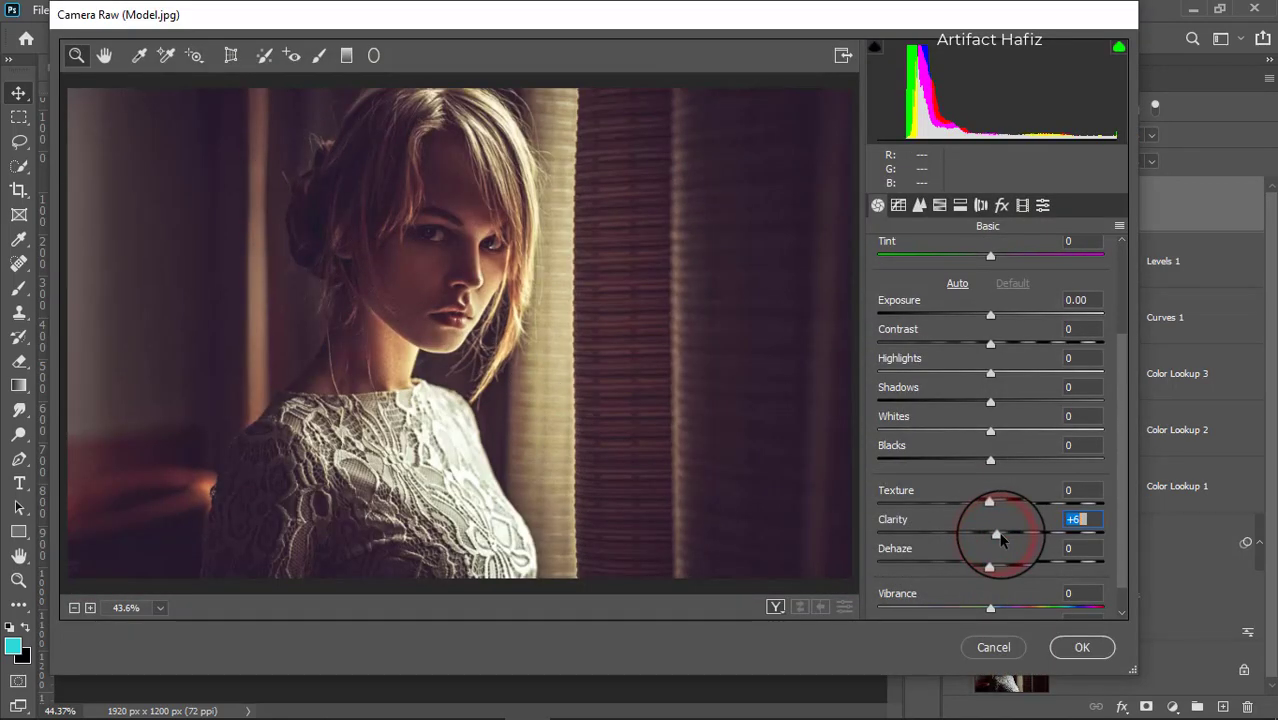
left_click_drag(999, 536, 995, 533)
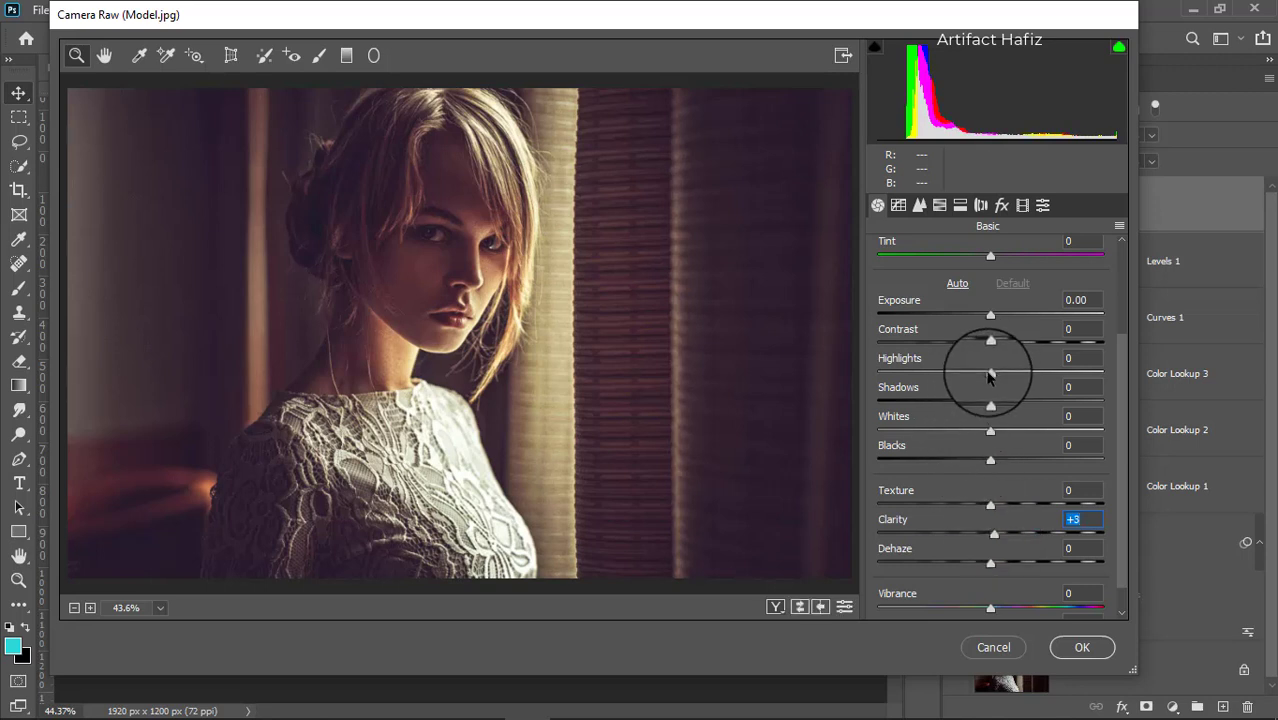
mouse_move(990, 373)
left_mouse_down()
mouse_move(968, 376)
mouse_move(1022, 382)
mouse_move(967, 376)
mouse_move(982, 375)
left_mouse_up()
left_click_drag(990, 432, 1042, 429)
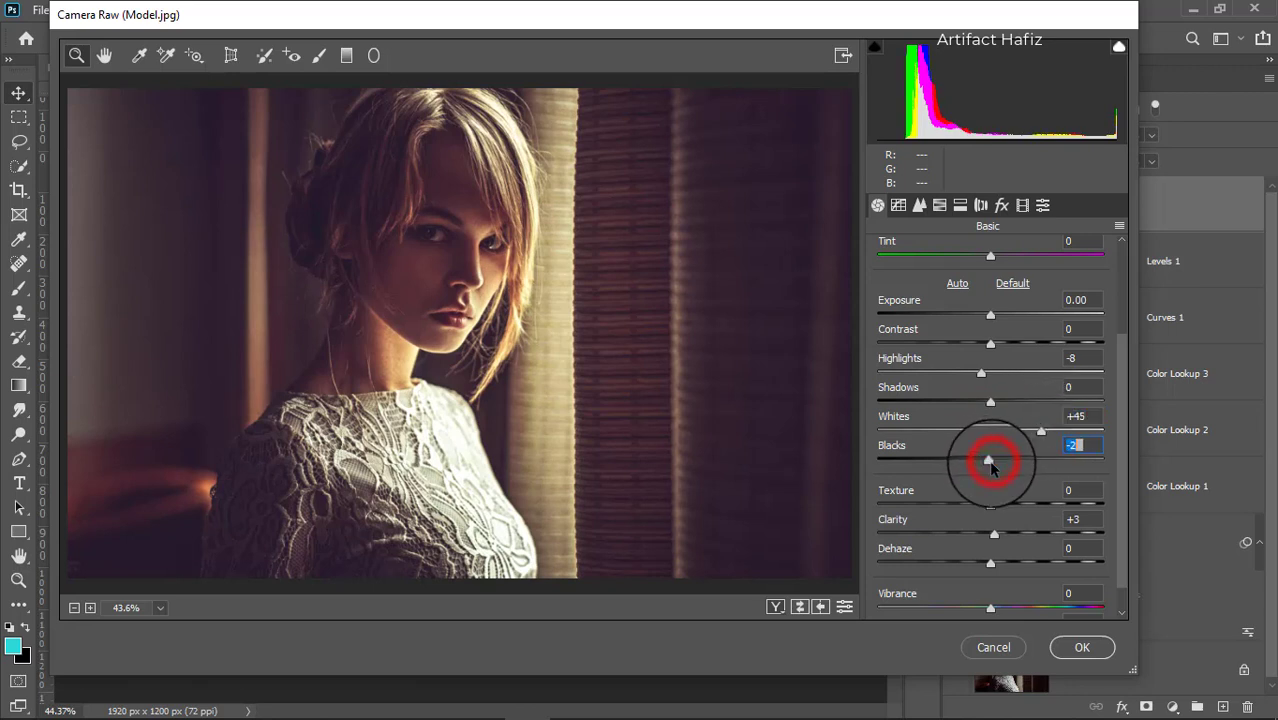
left_click_drag(988, 403, 1013, 402)
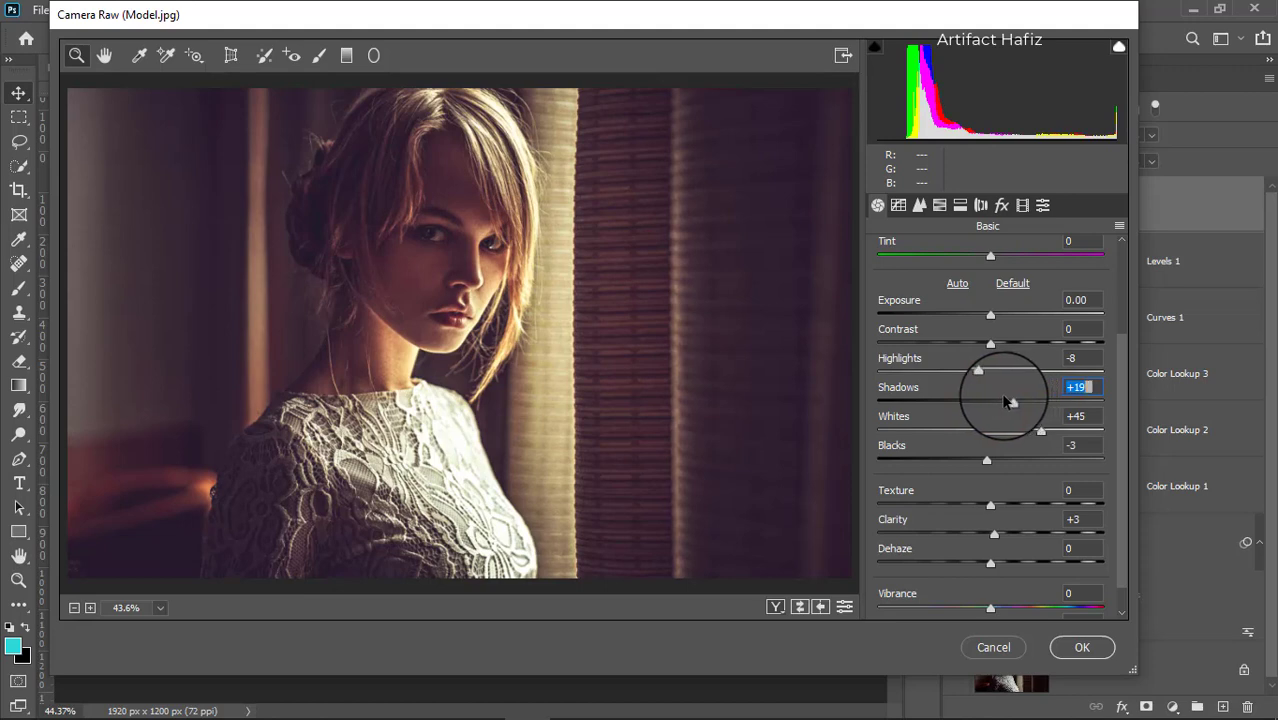
left_click(1076, 647)
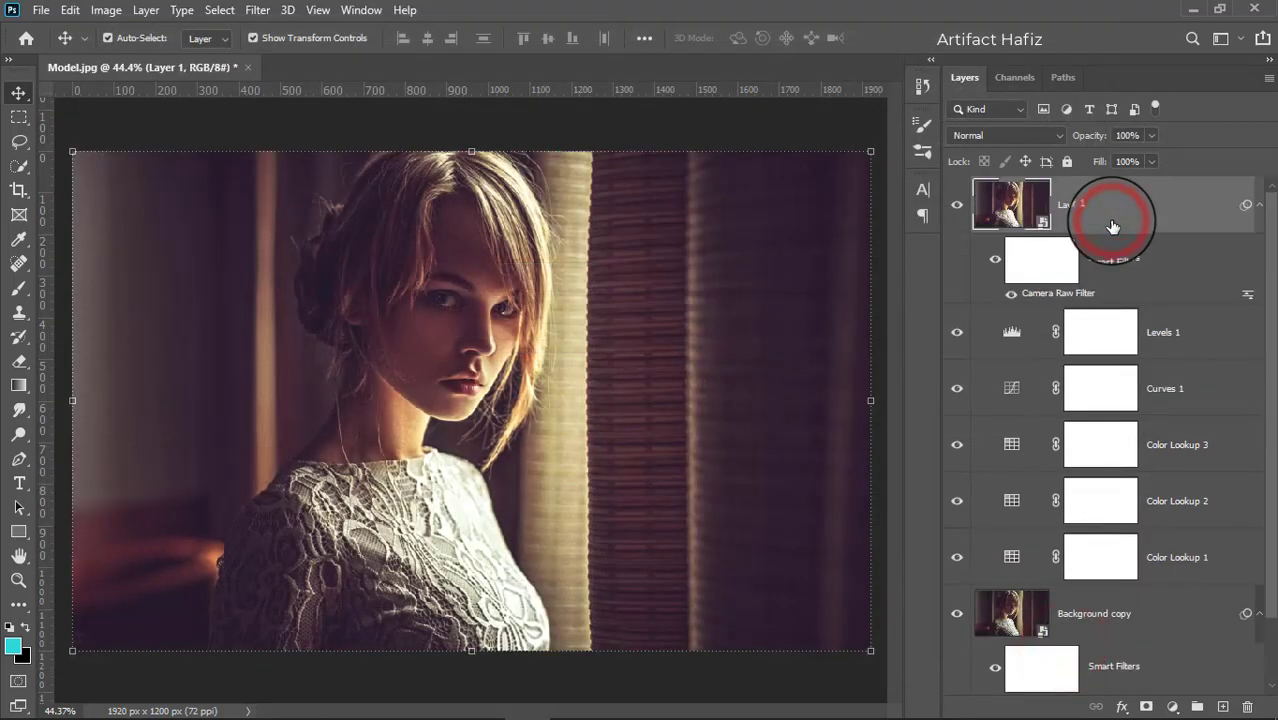
Stamp all visible layers into a new layer above Layer 1 and convert it for smart filters
key("ctrl+alt+shift+e")
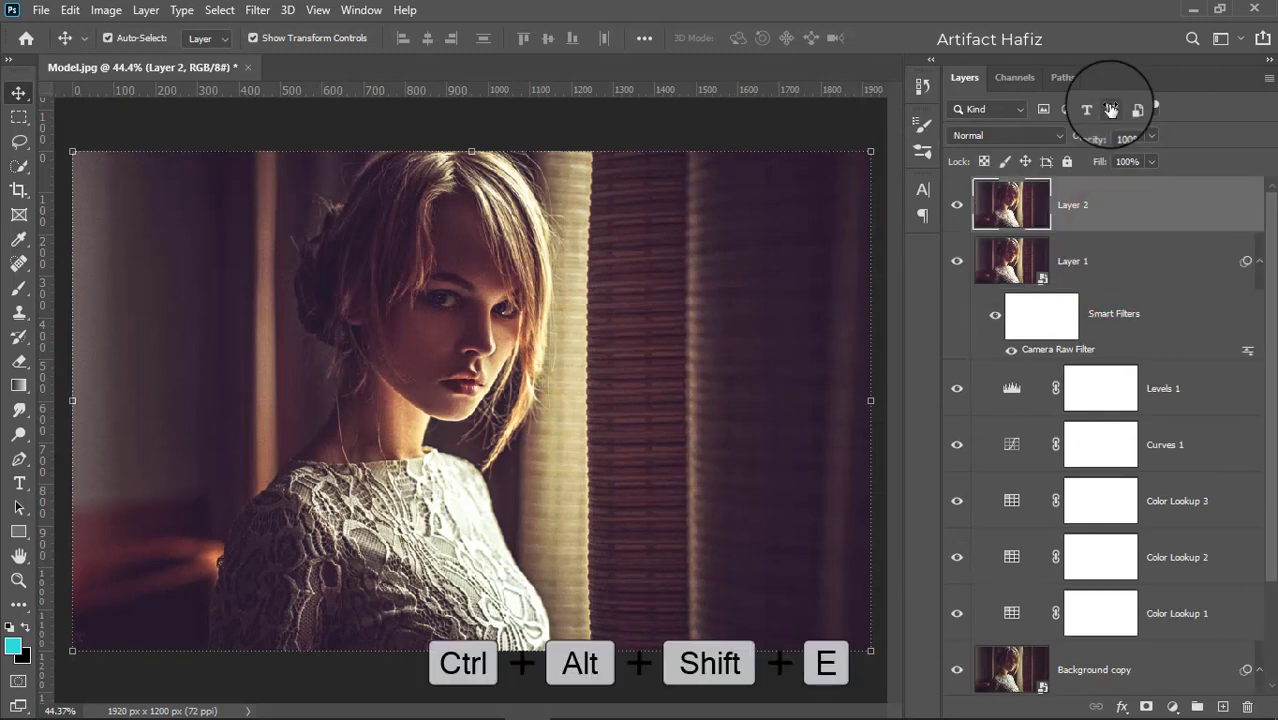
left_click(257, 10)
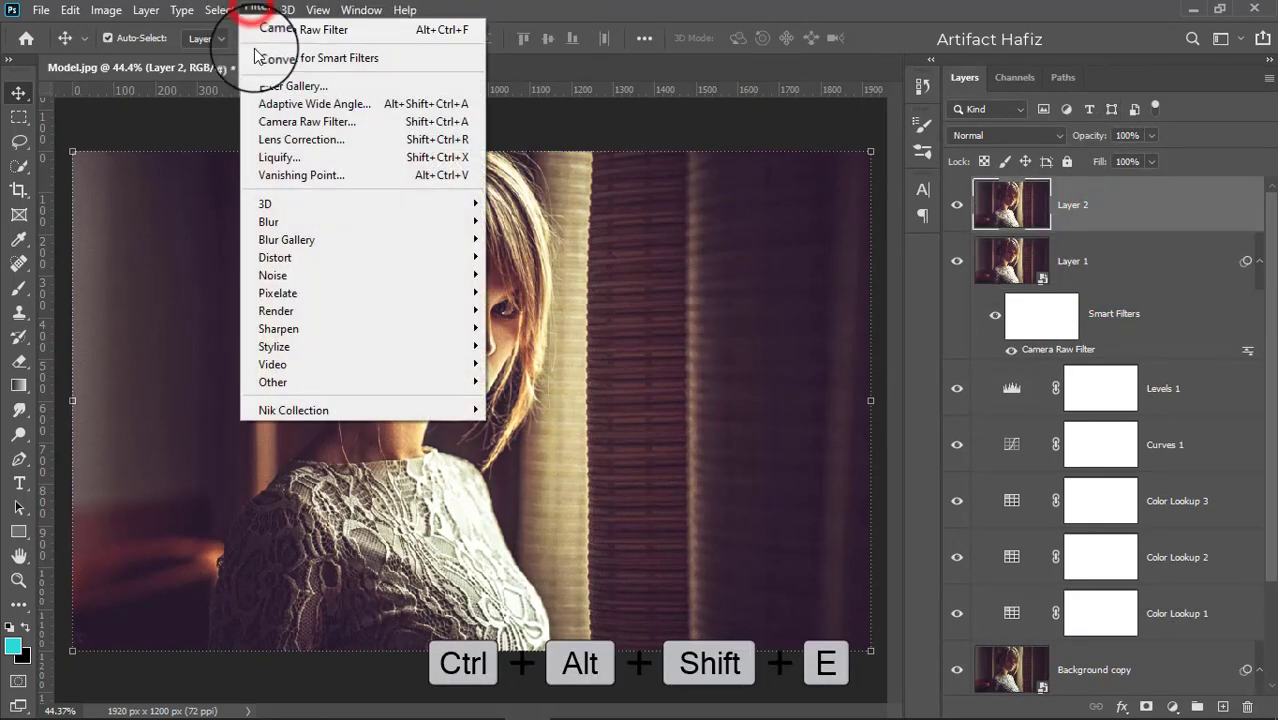
left_click(254, 49)
left_click(619, 284)
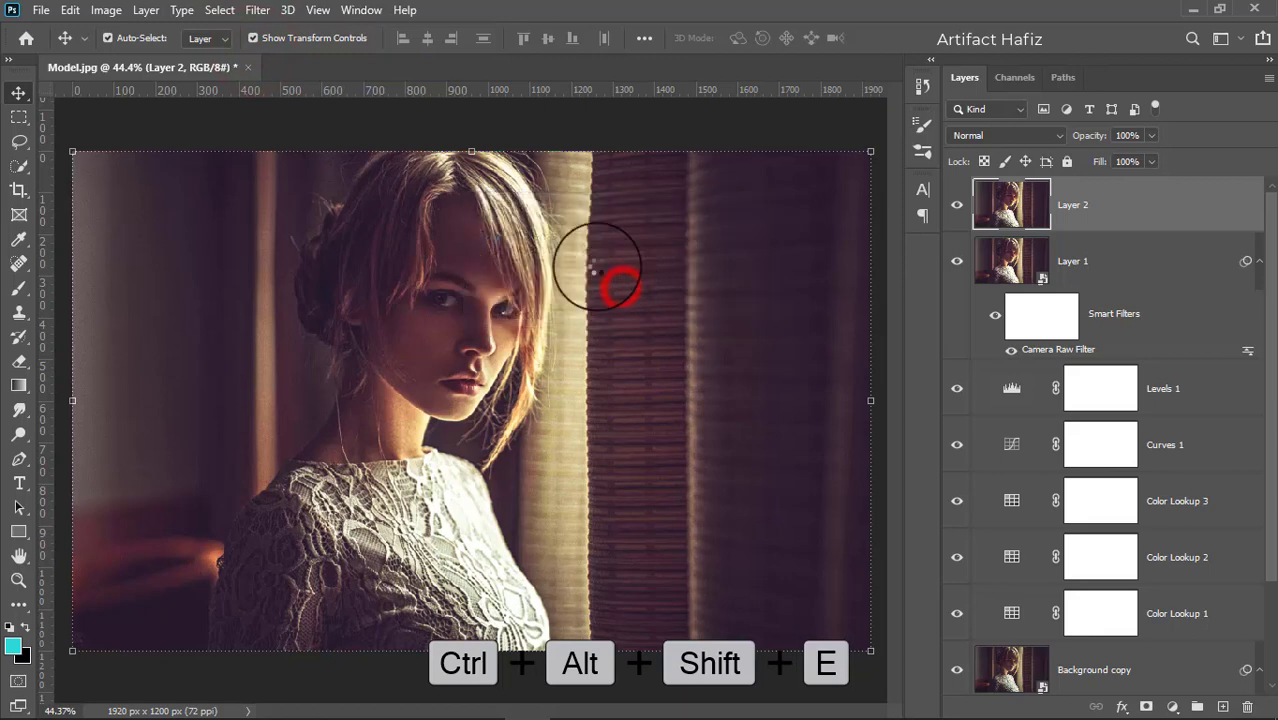
Smooth Layer 2 with a Camera Raw filter, setting the Luminance noise reduction to 100
left_click(265, 10)
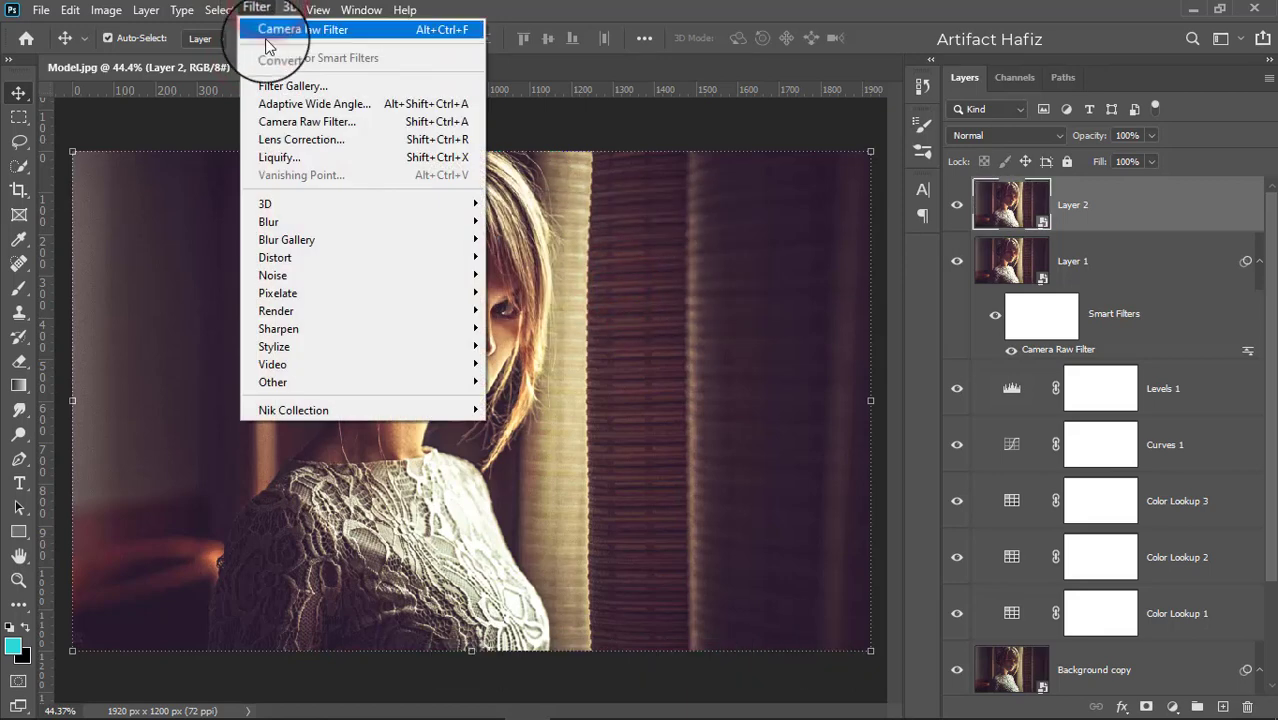
left_click(283, 121)
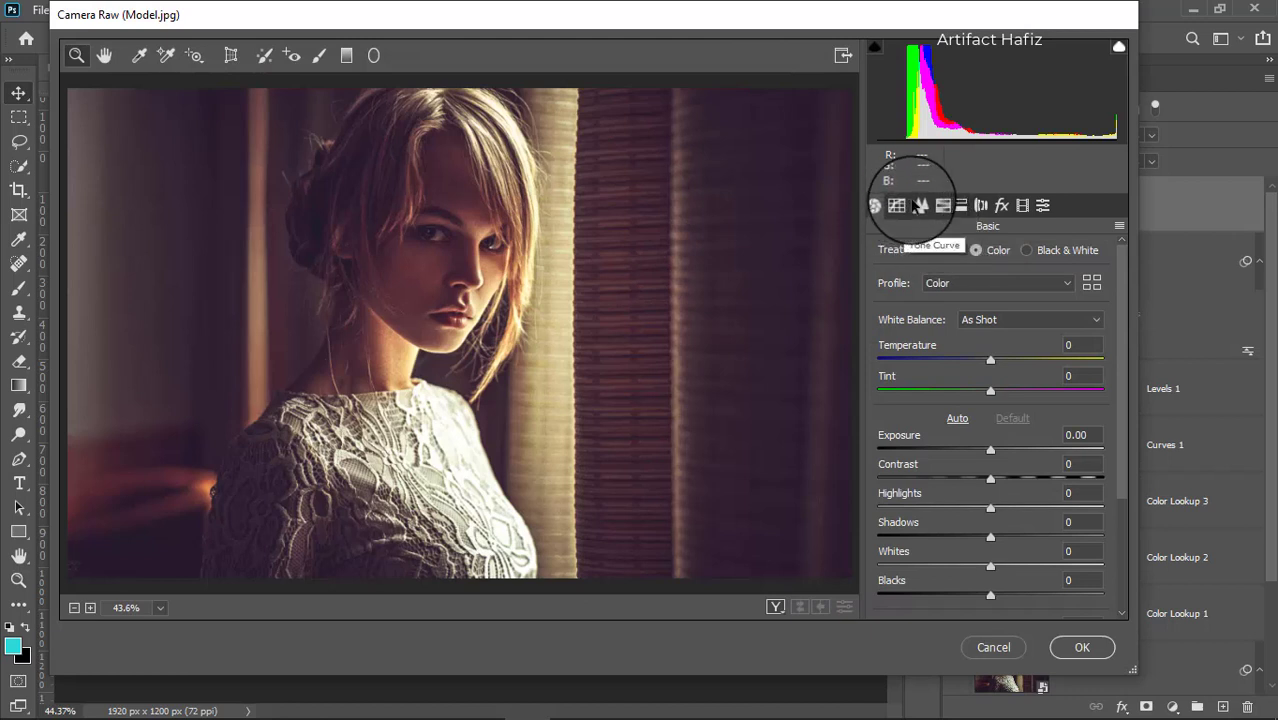
left_click(919, 205)
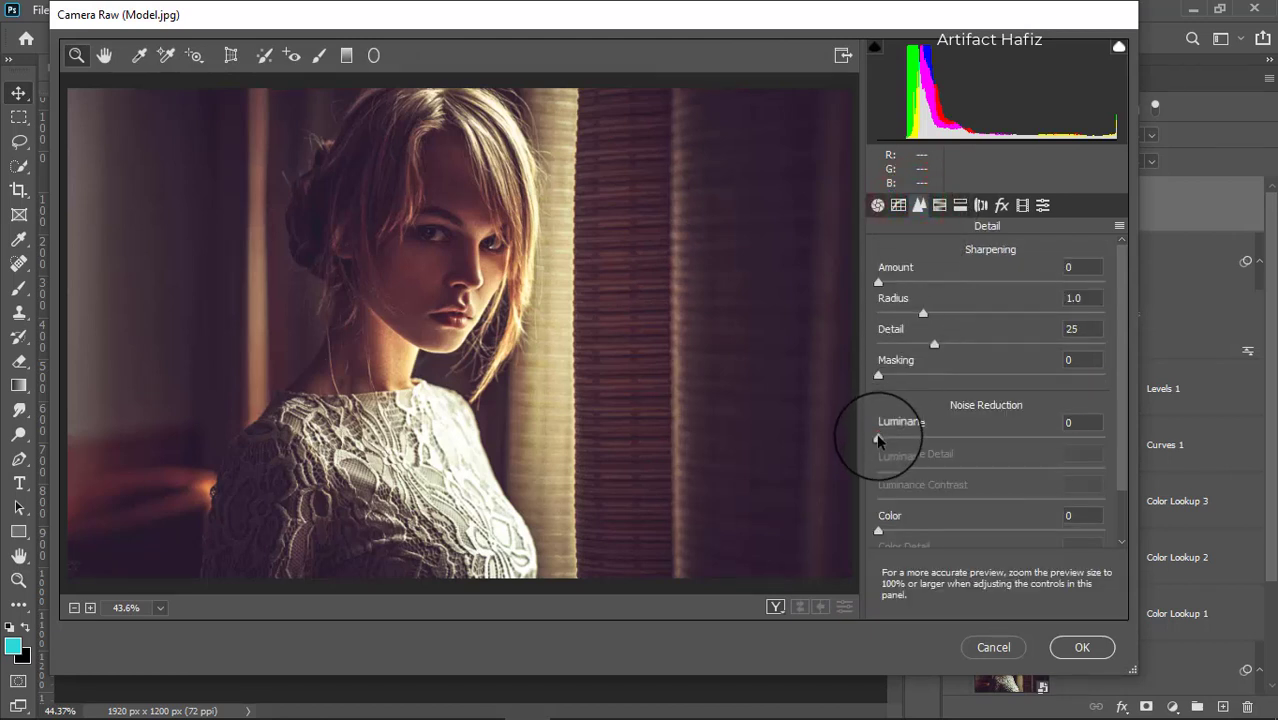
left_click_drag(878, 440, 1125, 428)
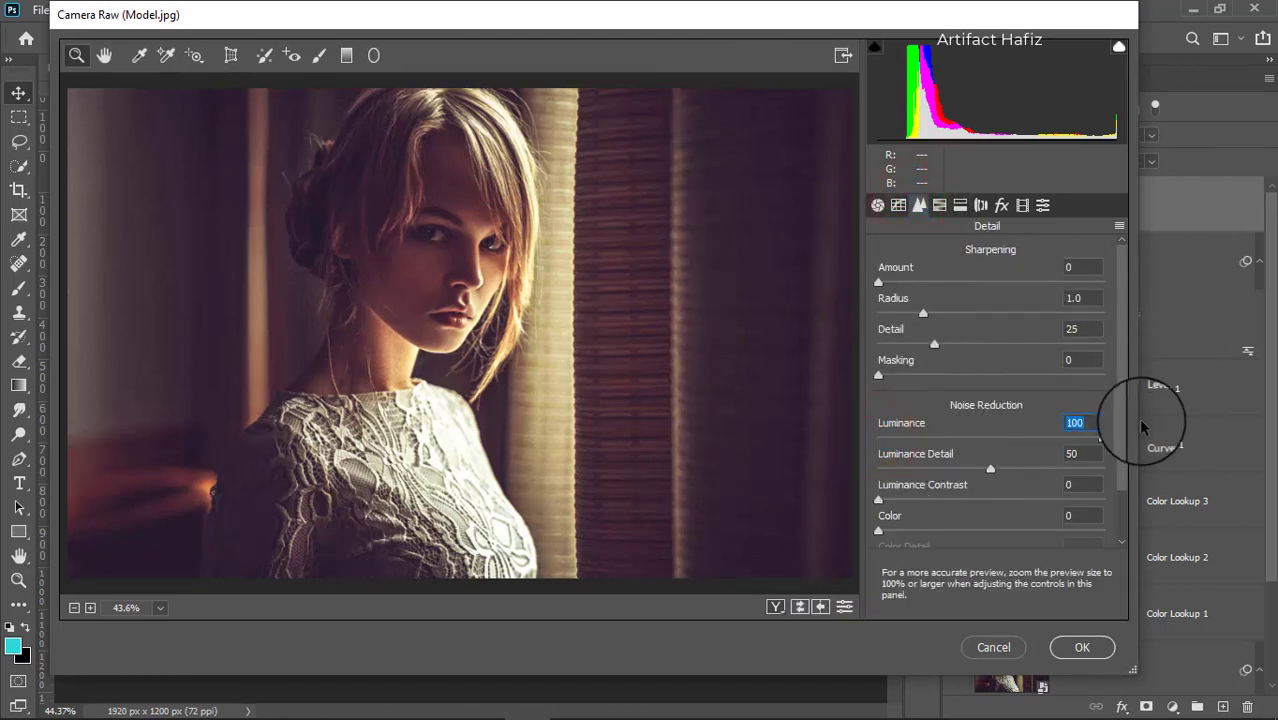
left_click(1080, 647)
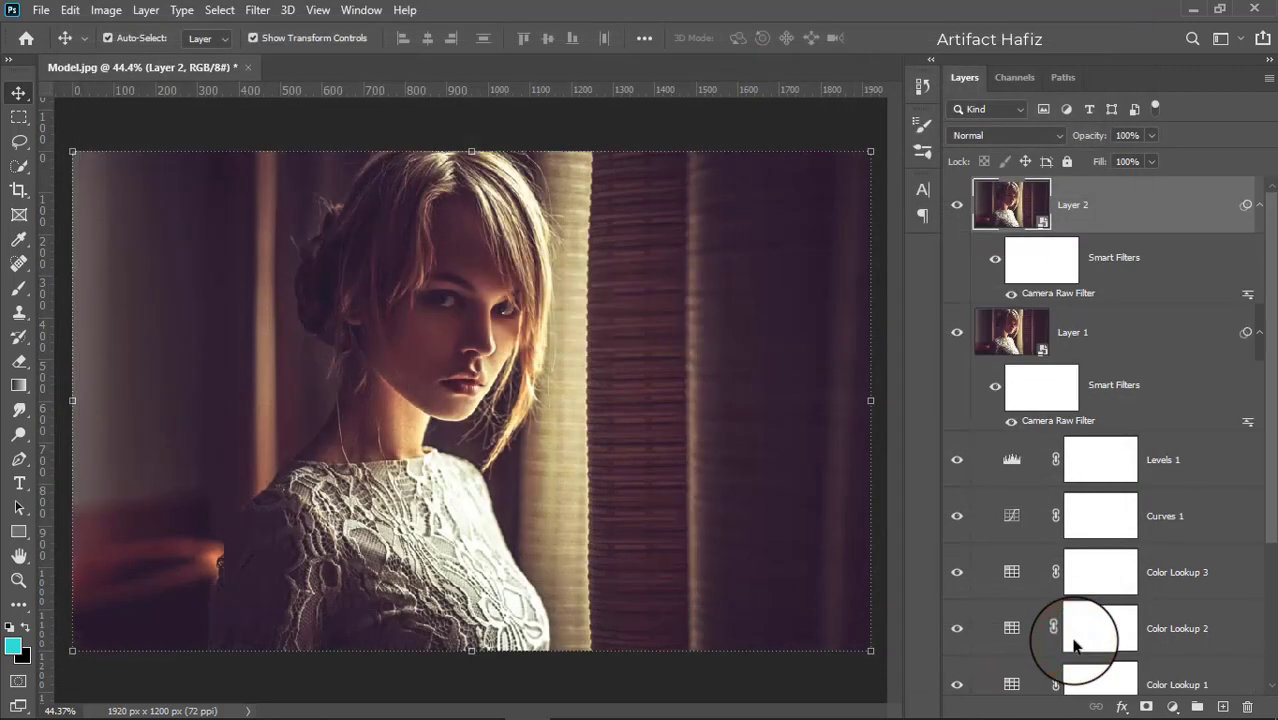
Add a layer mask to Layer 2 and paint it black over the facial features, hair and lace top with a soft brush at 100% opacity
left_click(1145, 707)
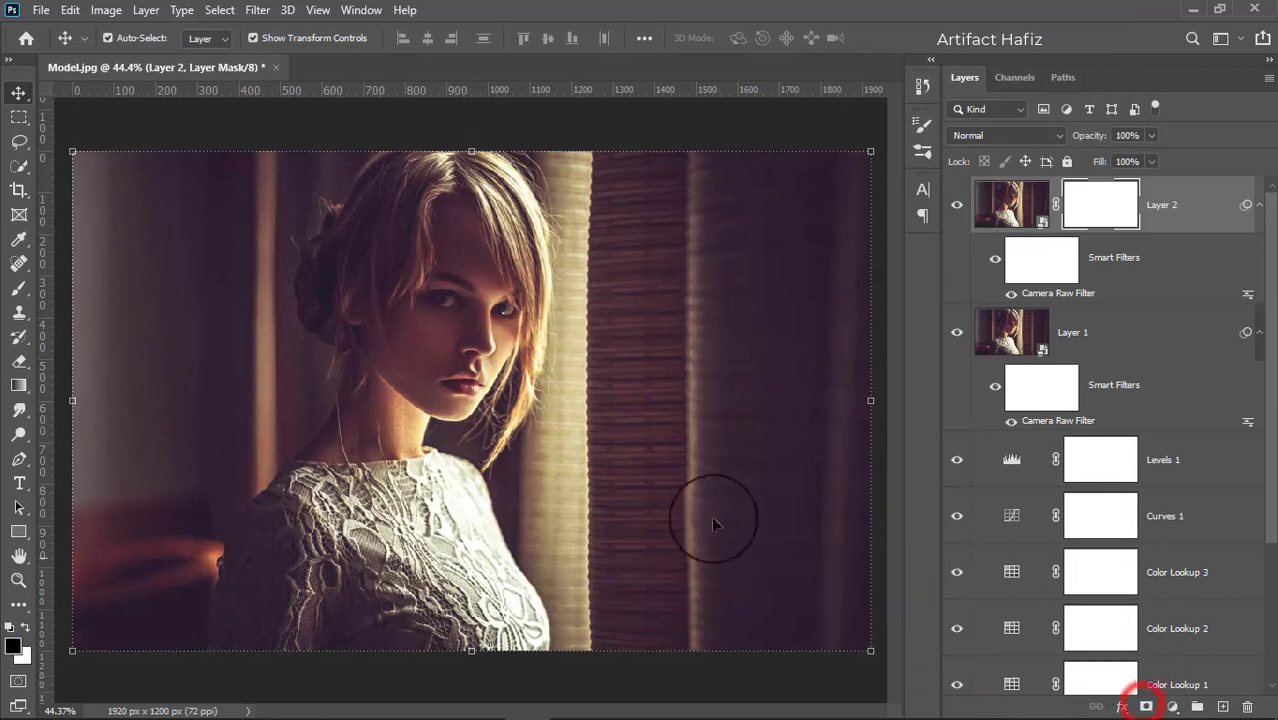
left_click(16, 290)
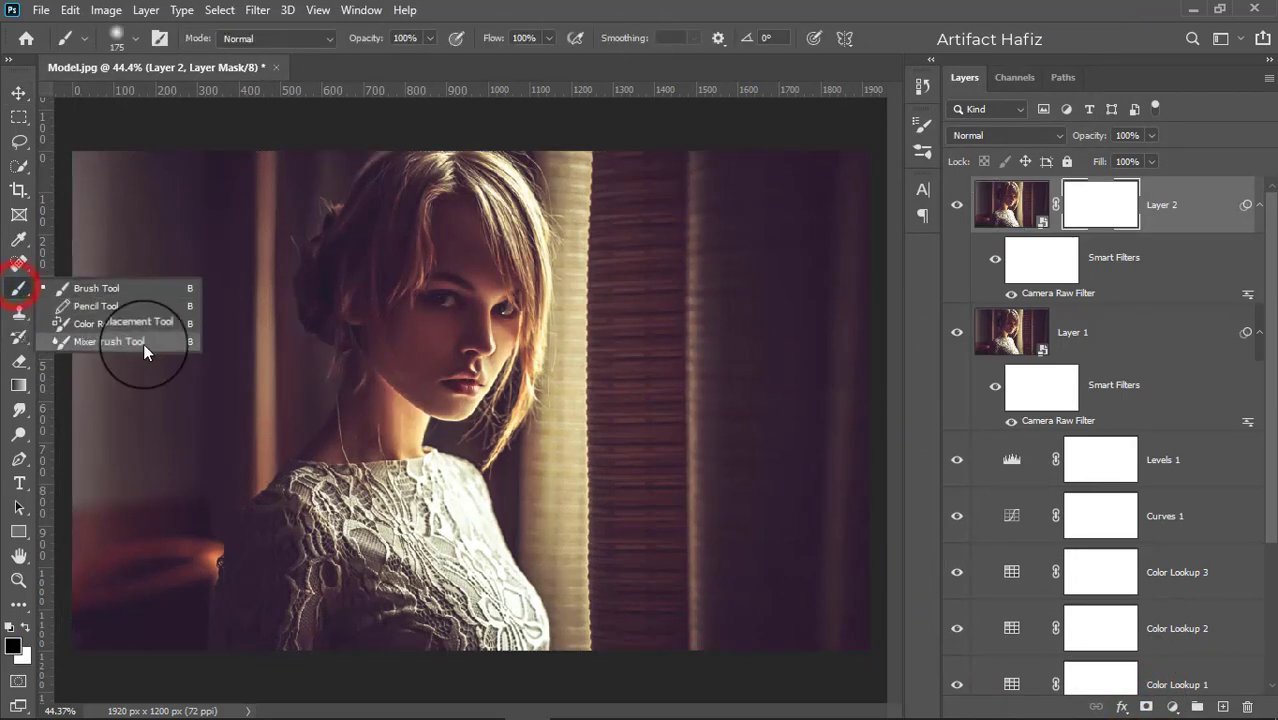
left_click(72, 290)
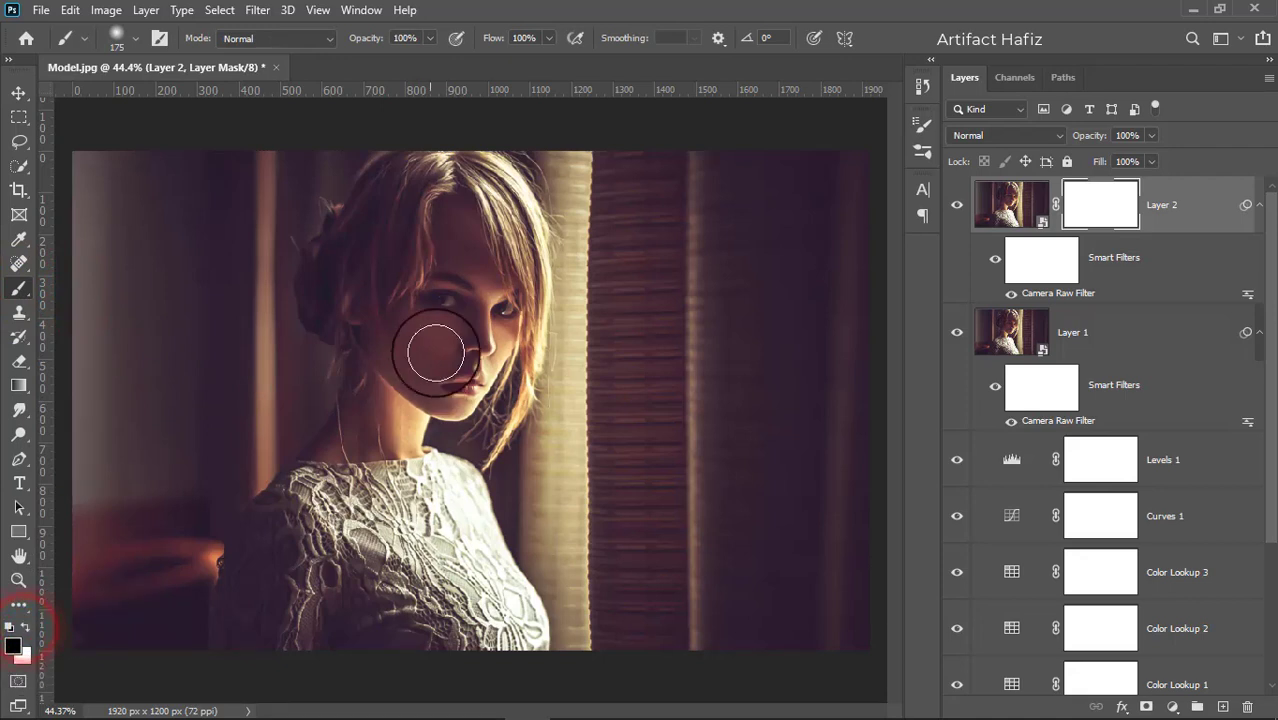
left_click(429, 40)
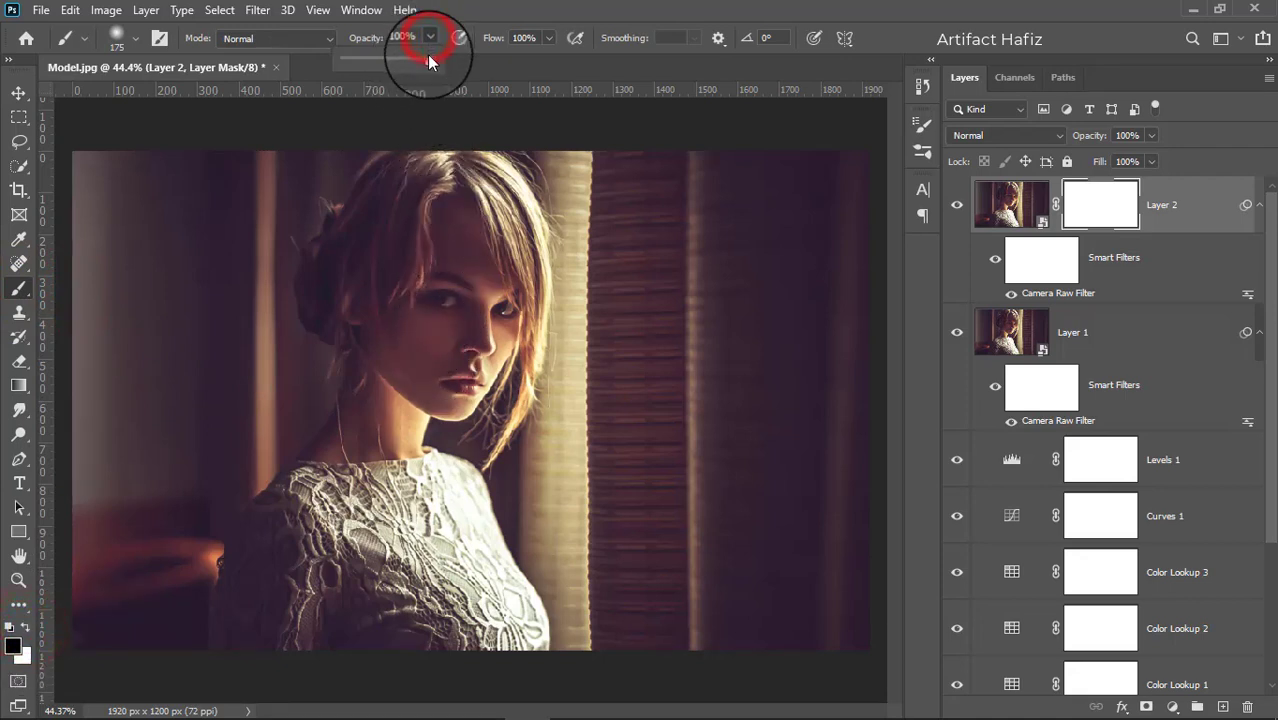
left_click_drag(428, 285, 490, 300)
mouse_move(466, 380)
left_mouse_down()
mouse_move(441, 344)
mouse_move(471, 302)
mouse_move(469, 350)
mouse_move(436, 328)
left_mouse_up()
mouse_move(413, 188)
left_mouse_down()
mouse_move(369, 287)
mouse_move(424, 193)
mouse_move(398, 246)
left_mouse_up()
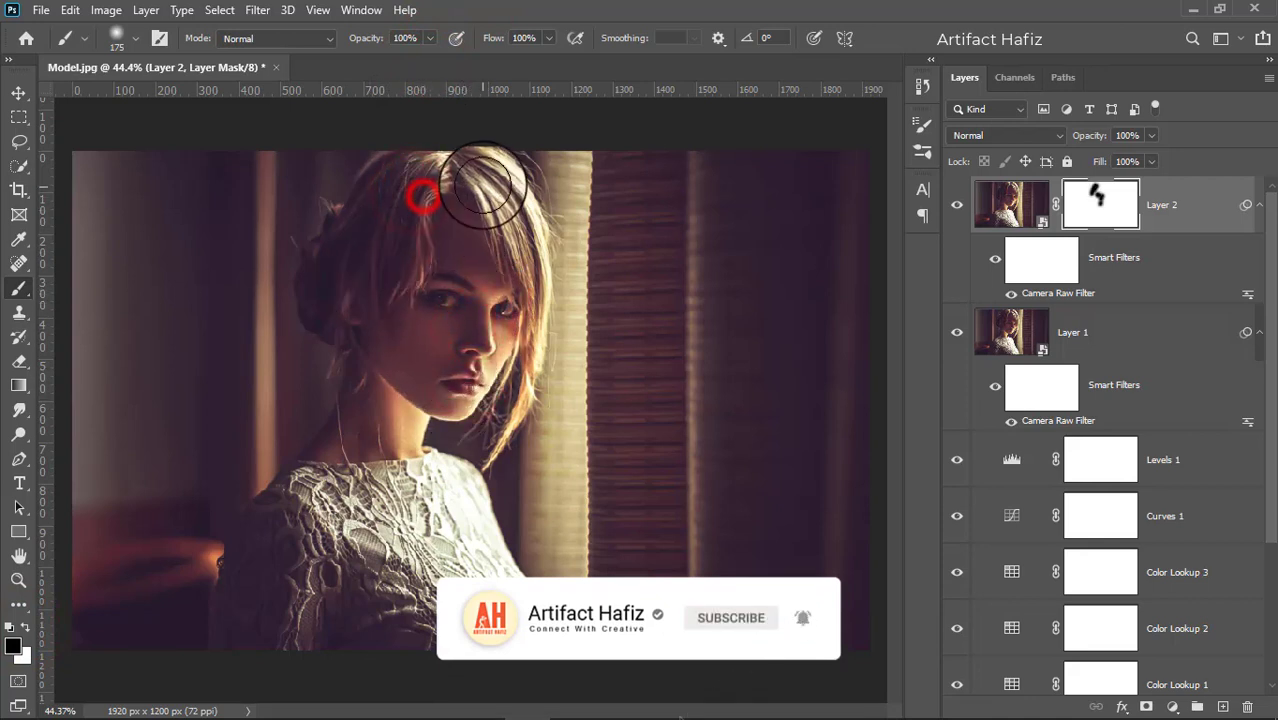
mouse_move(492, 188)
left_mouse_down()
mouse_move(530, 268)
mouse_move(533, 244)
mouse_move(538, 349)
mouse_move(494, 460)
left_mouse_up()
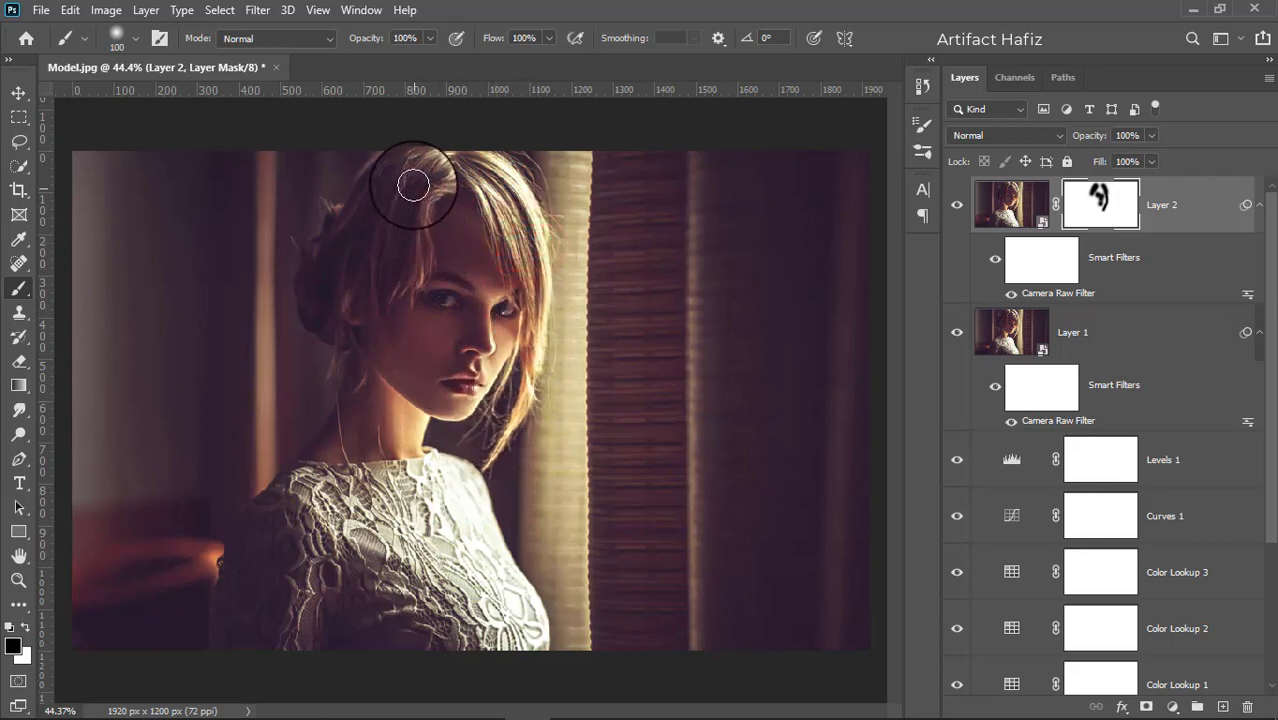
mouse_move(384, 182)
left_mouse_down()
mouse_move(319, 231)
mouse_move(325, 313)
mouse_move(377, 218)
mouse_move(342, 326)
mouse_move(361, 268)
mouse_move(364, 437)
mouse_move(383, 392)
mouse_move(400, 472)
mouse_move(387, 433)
mouse_move(398, 425)
mouse_move(412, 464)
mouse_move(366, 440)
mouse_move(316, 482)
mouse_move(338, 466)
mouse_move(422, 460)
mouse_move(325, 577)
mouse_move(283, 543)
mouse_move(320, 541)
mouse_move(332, 490)
mouse_move(444, 446)
mouse_move(428, 495)
mouse_move(314, 594)
mouse_move(514, 631)
mouse_move(424, 548)
mouse_move(462, 635)
mouse_move(448, 517)
mouse_move(473, 596)
mouse_move(429, 495)
mouse_move(493, 611)
mouse_move(459, 513)
mouse_move(507, 623)
mouse_move(461, 512)
mouse_move(471, 486)
mouse_move(512, 598)
mouse_move(426, 571)
mouse_move(453, 573)
mouse_move(398, 598)
mouse_move(353, 597)
mouse_move(353, 541)
mouse_move(339, 522)
mouse_move(302, 582)
mouse_move(324, 510)
mouse_move(283, 568)
mouse_move(328, 495)
mouse_move(294, 510)
mouse_move(362, 578)
mouse_move(428, 598)
mouse_move(429, 614)
mouse_move(480, 590)
mouse_move(448, 508)
left_mouse_up()
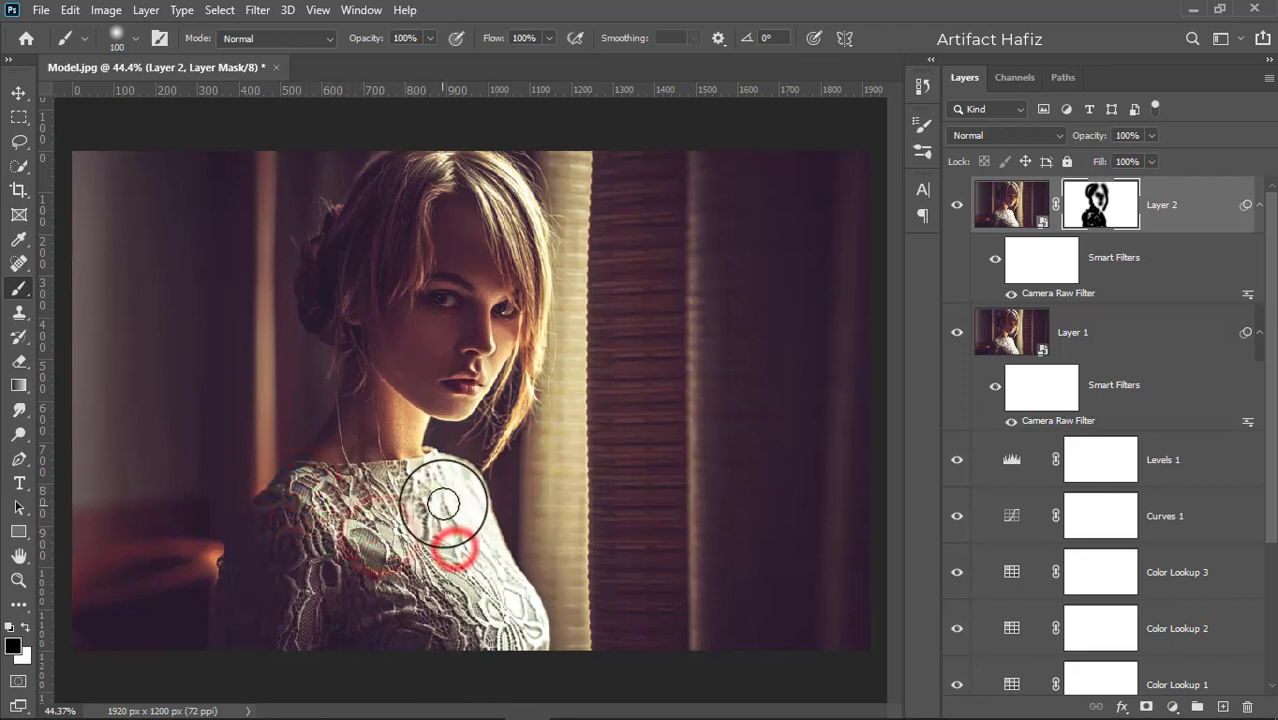
Check the effect of Layer 2 by toggling its visibility, and show only the Background layer to compare with the original photo
left_click(957, 206)
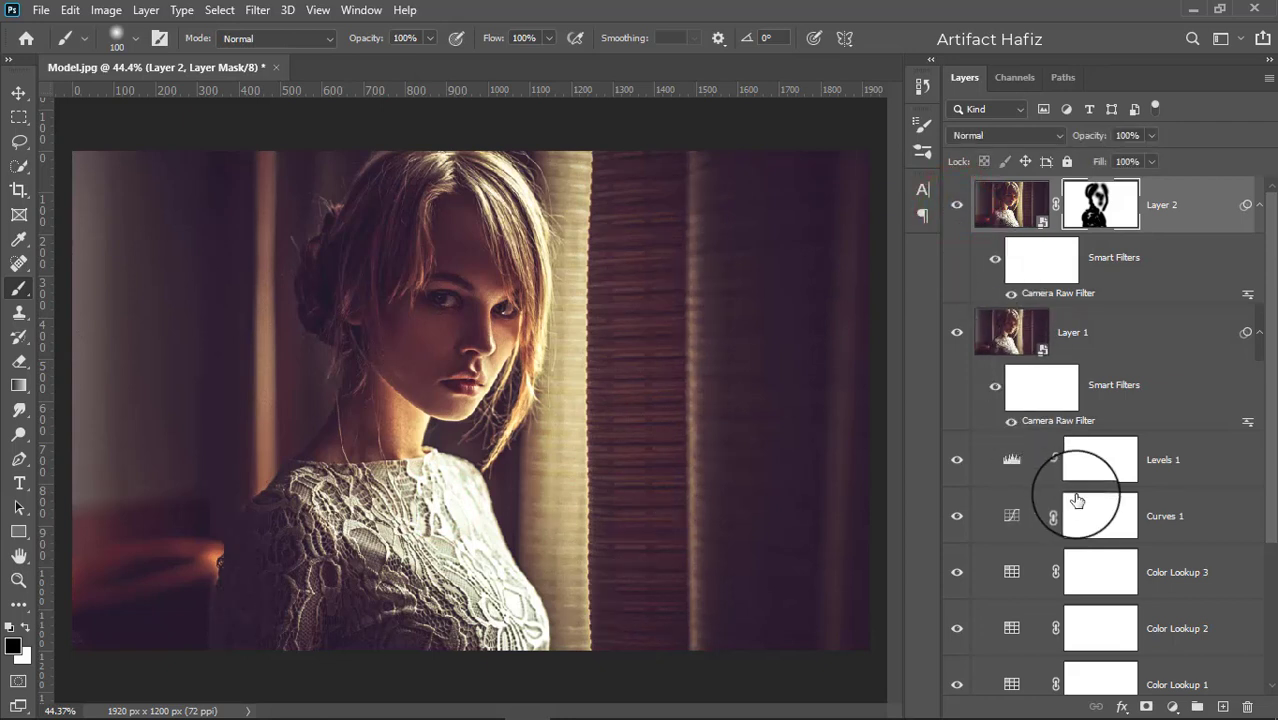
scroll(1075, 502, "down", 3)
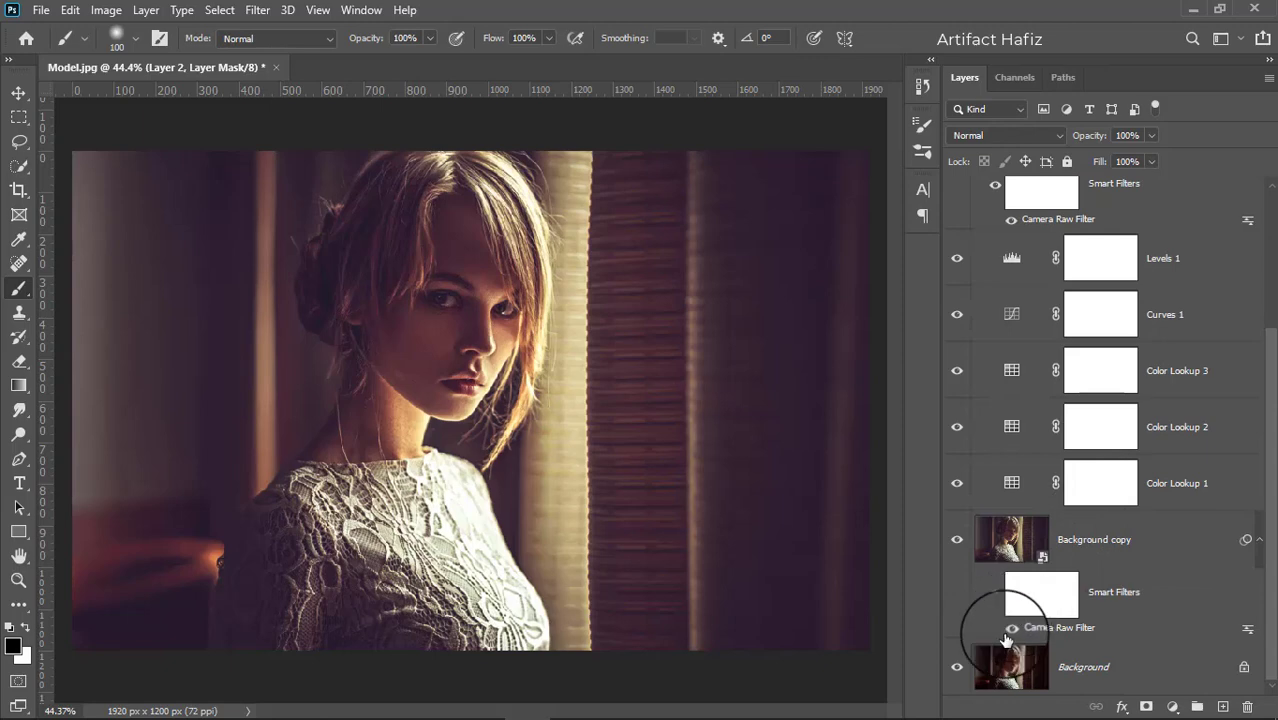
key("alt")
left_click(957, 670, "alt")
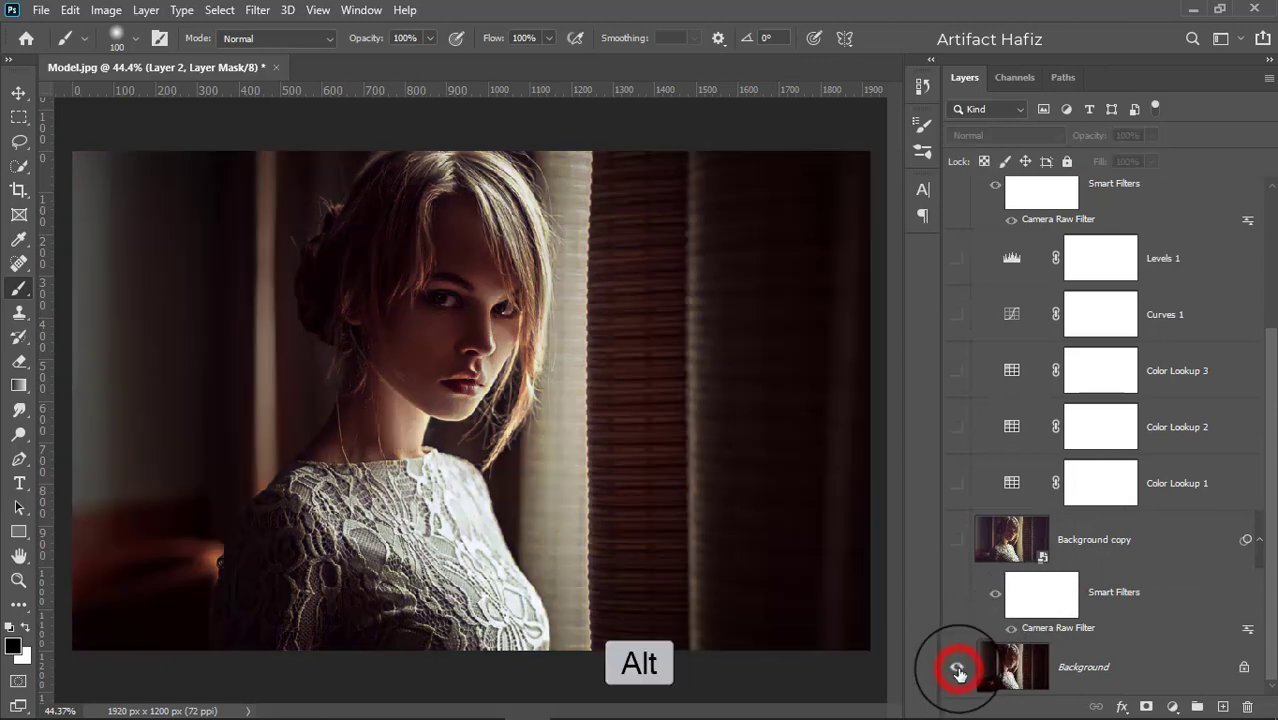